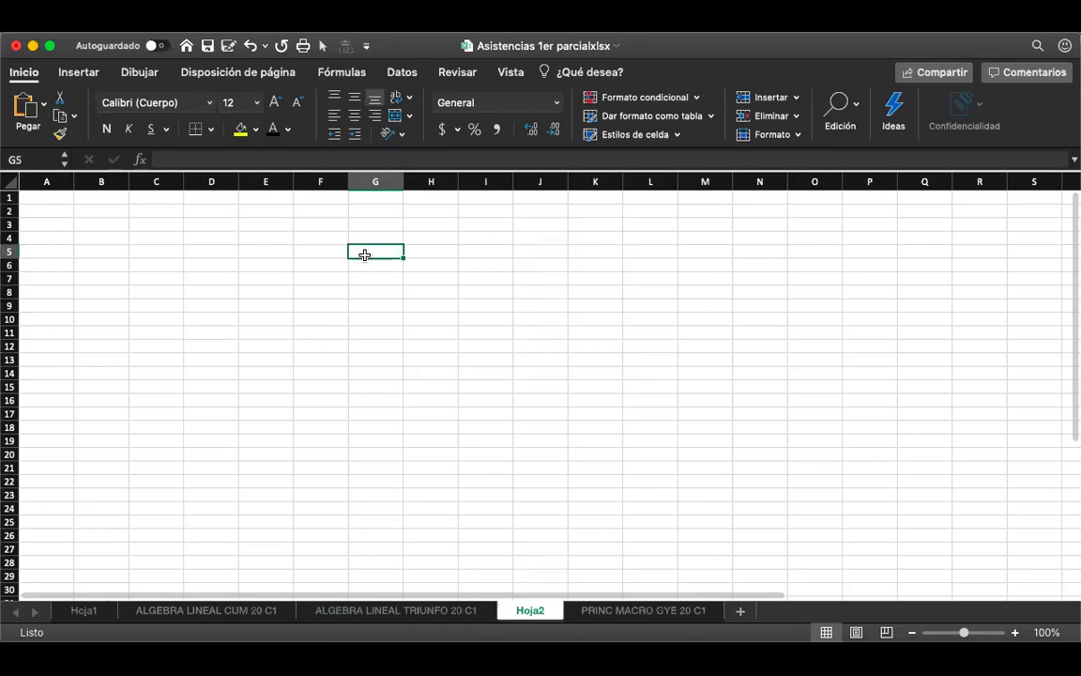
- Enter a 2x2 matrix in F4:G5 with 2 and 3 in the first row, 1 and 2 in the second
key(Left)
key(Up)
text(2)
key(Tab)
text(3)
key(Return)
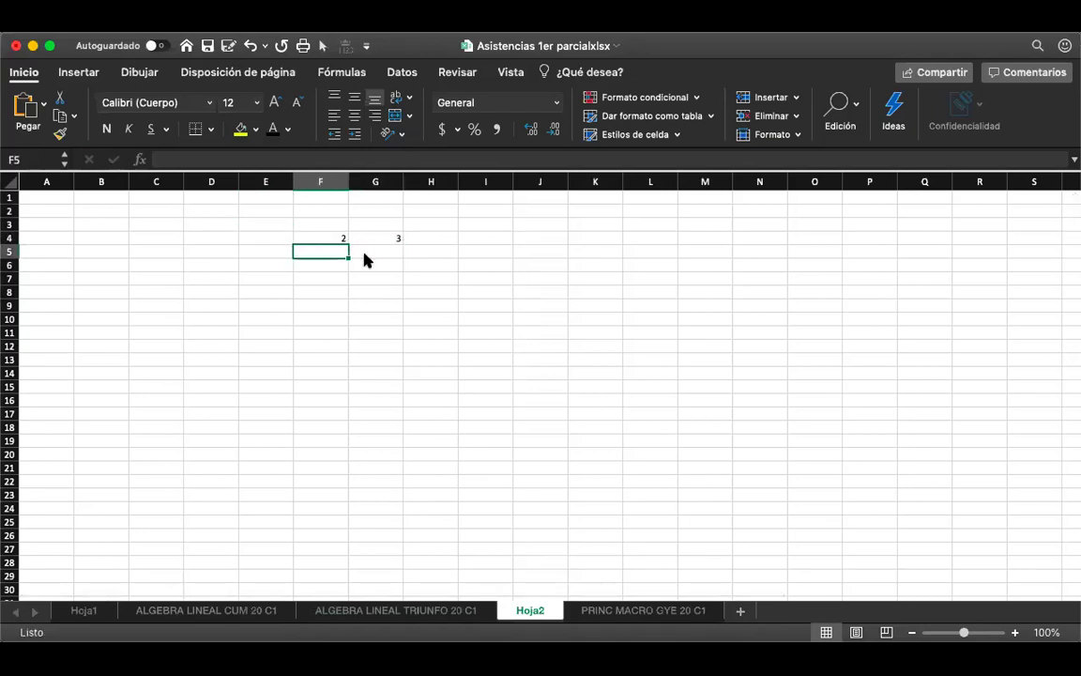
text(1)
key(Tab)
text(2)
key(Return)
key(Up)
key(Up)
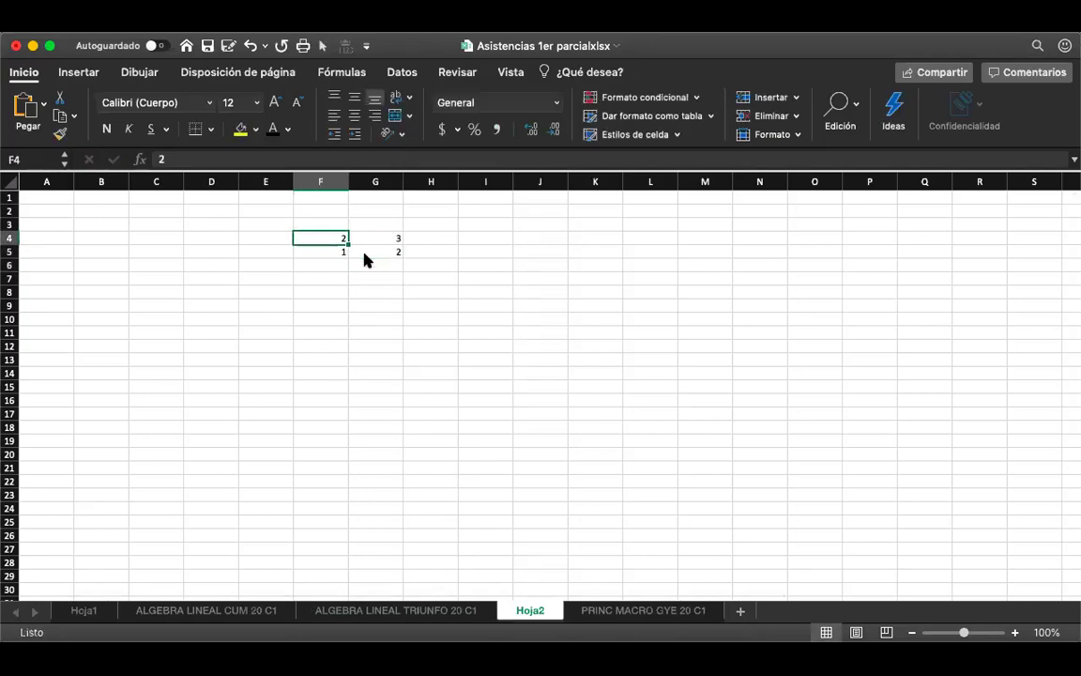
shift+click(364, 253)
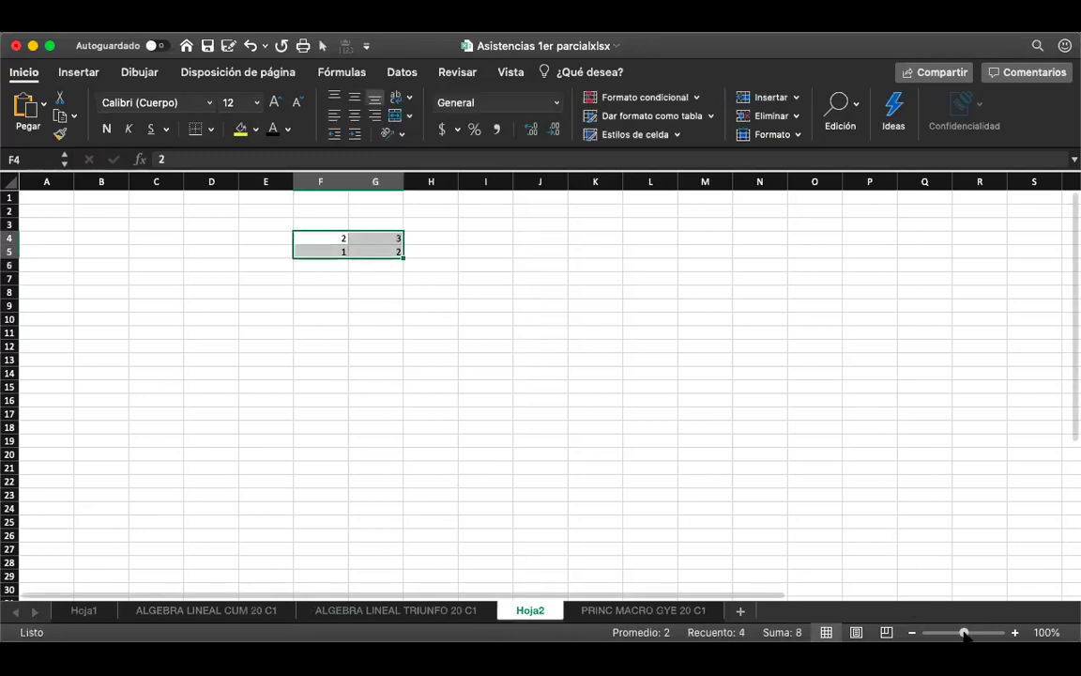
- Calculate the inverse of the matrix in E8 with =MINVERSA(F4:G5), enlarging the sheet view for legibility
drag(964, 634, 977, 634)
double_click(410, 367)
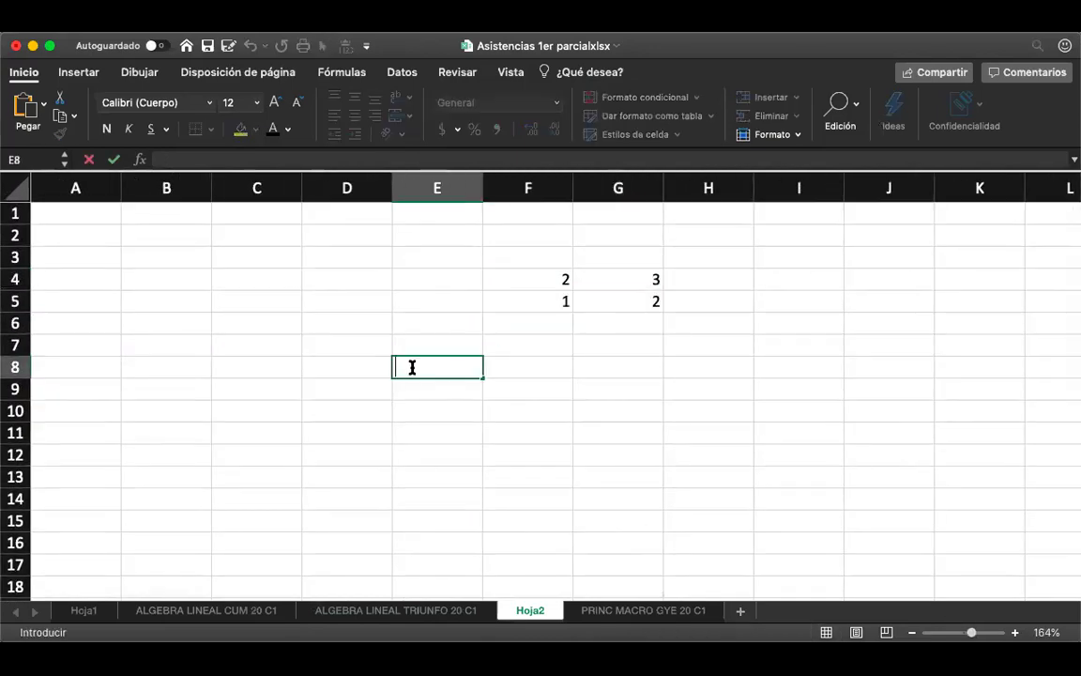
text(=MIN)
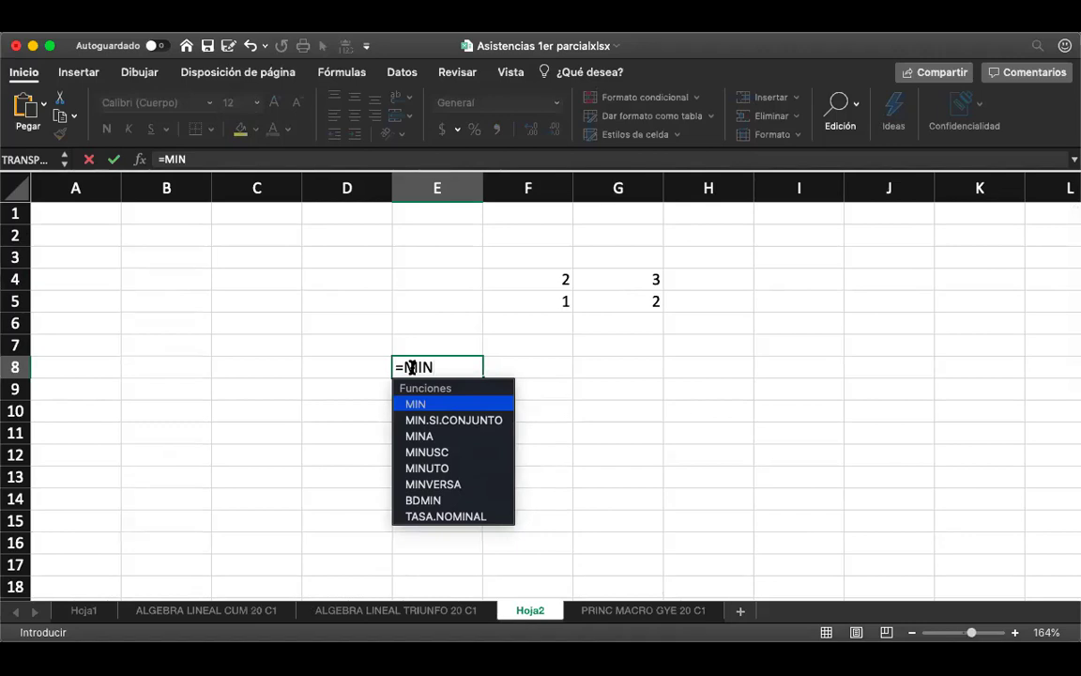
double_click(456, 483)
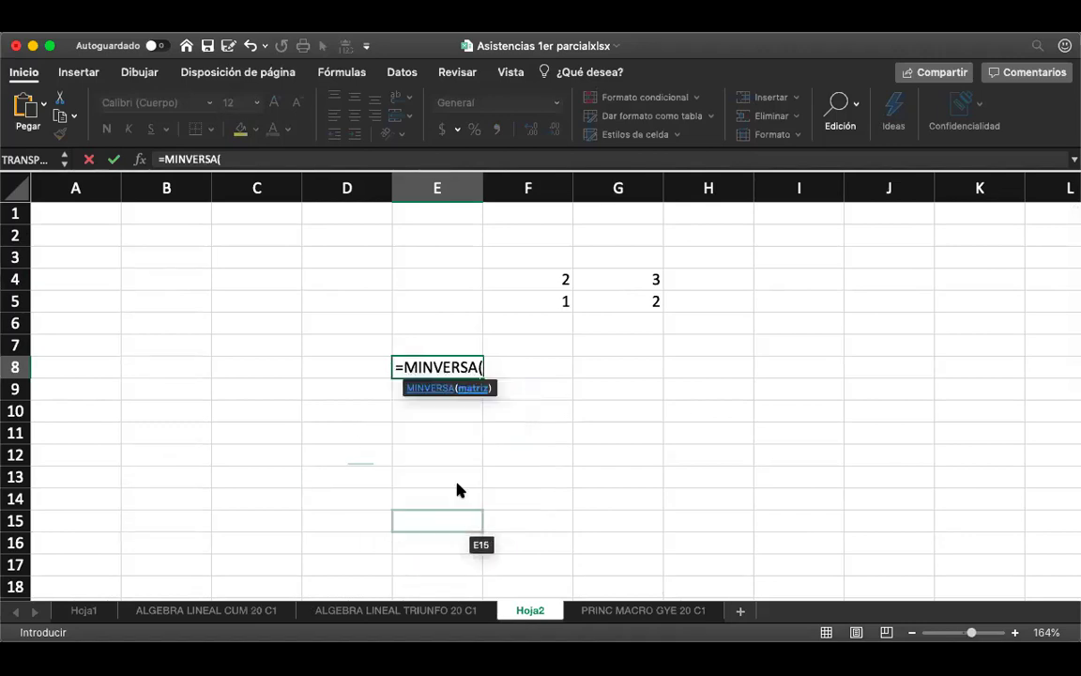
click(567, 287)
key(shift+Down)
key(shift+Right)
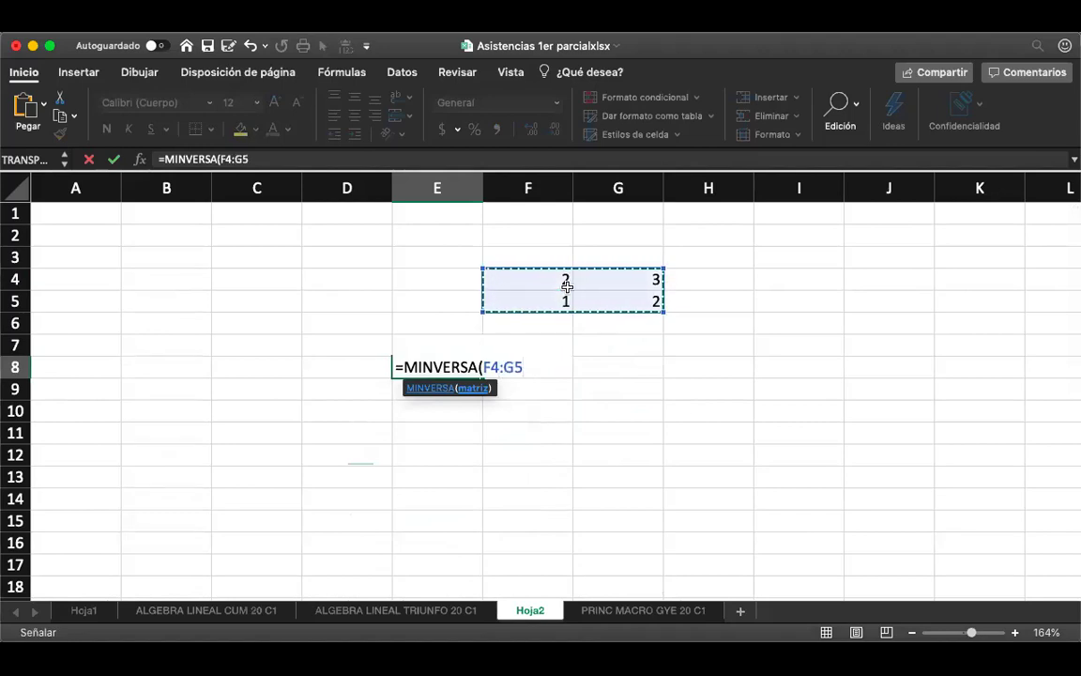
key(Return)
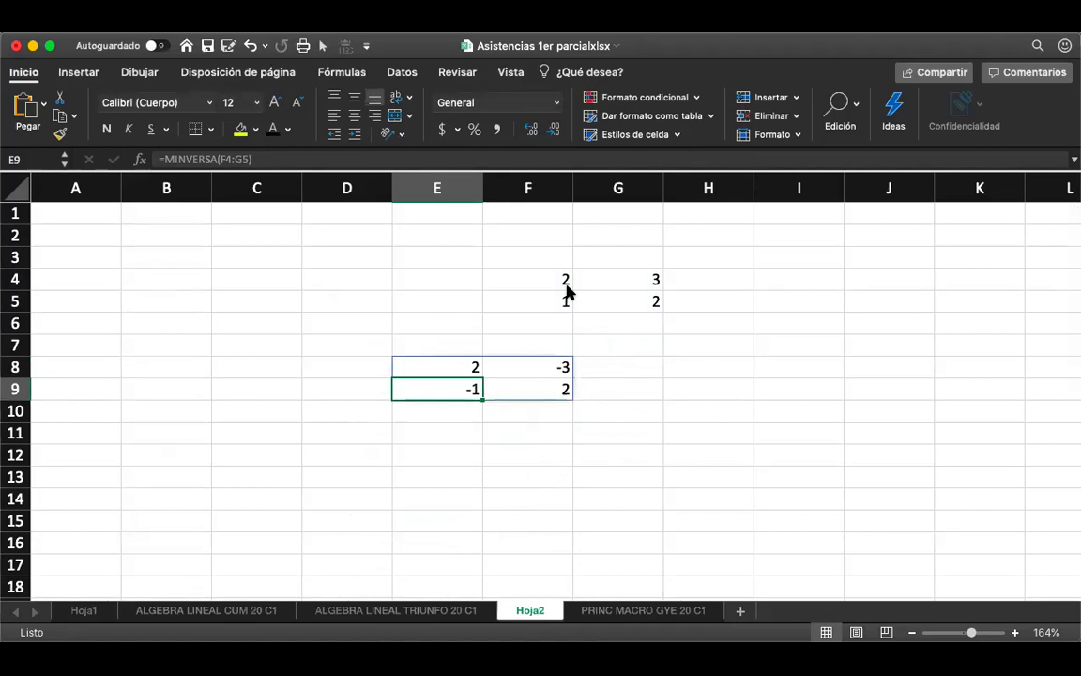
- Calculate the inverse again as an array formula across H8:I9 using MINVERSA on F4:G5
key(Up)
key(Up)
key(Up)
key(Right)
key(Right)
key(Right)
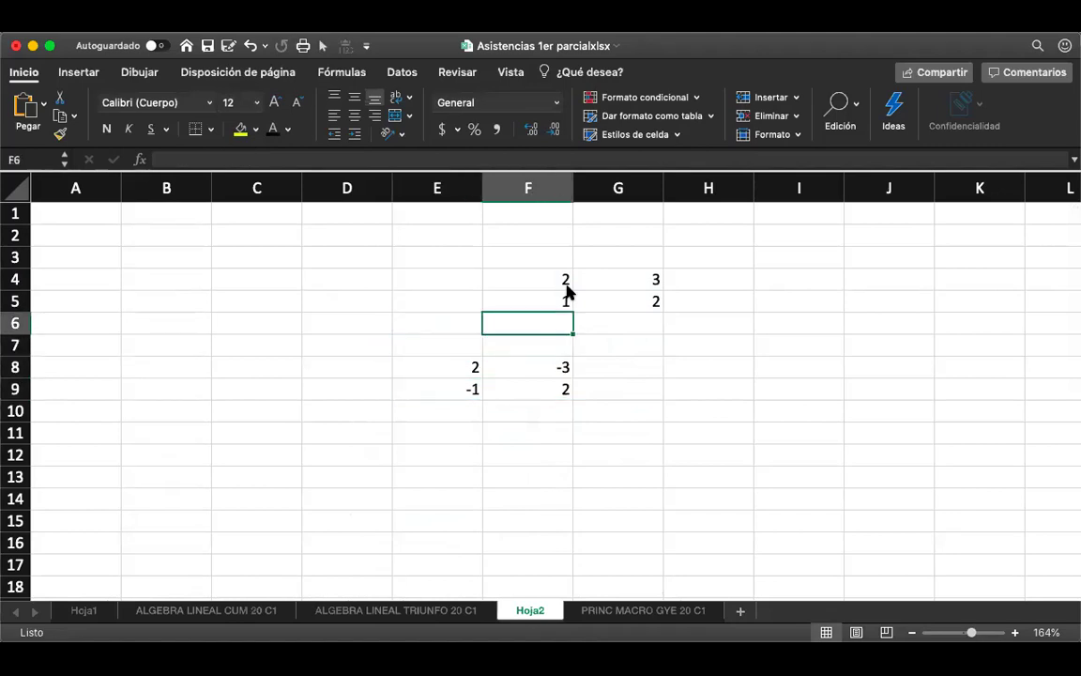
key(Left)
key(Left)
key(Right)
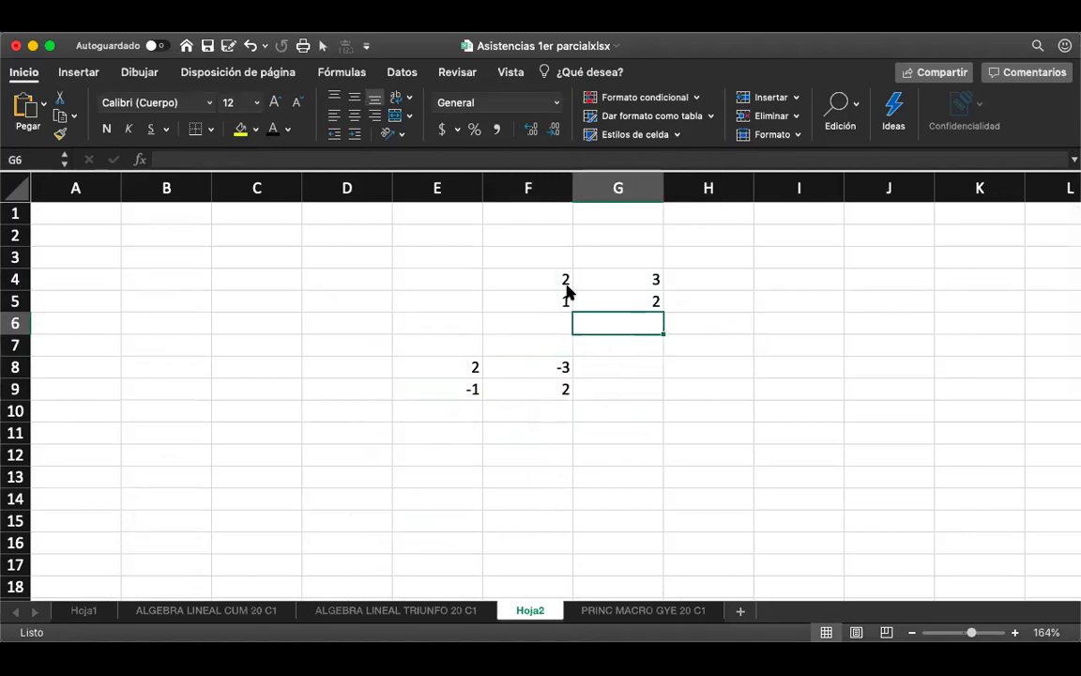
key(Down)
key(Down)
key(Right)
key(shift+Down)
key(shift+Right)
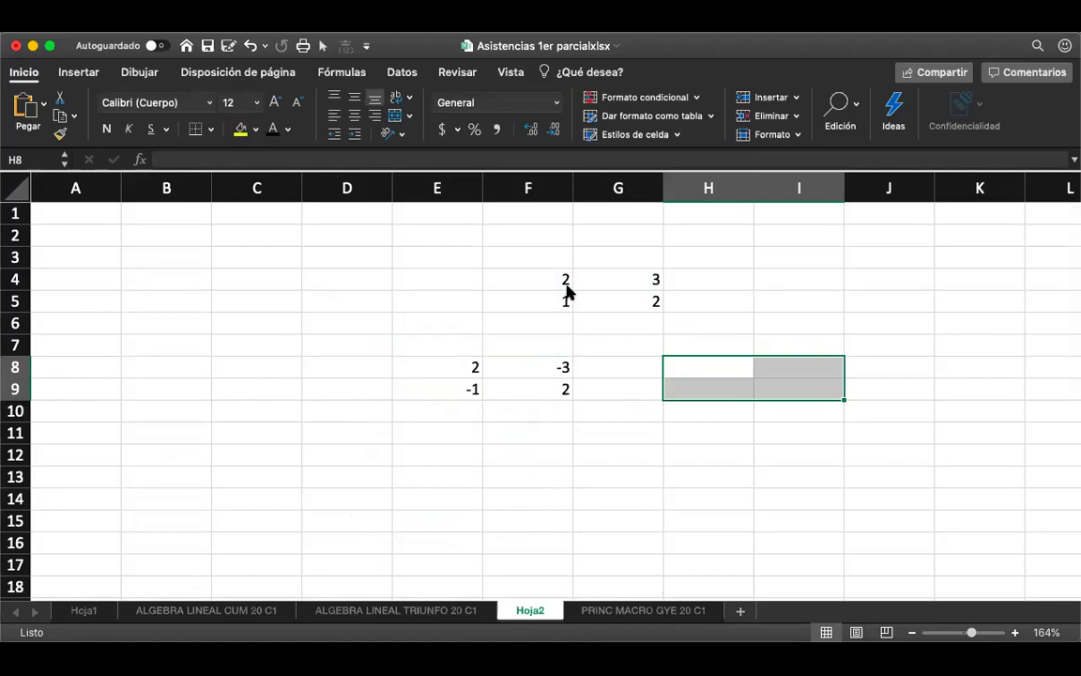
text(=)
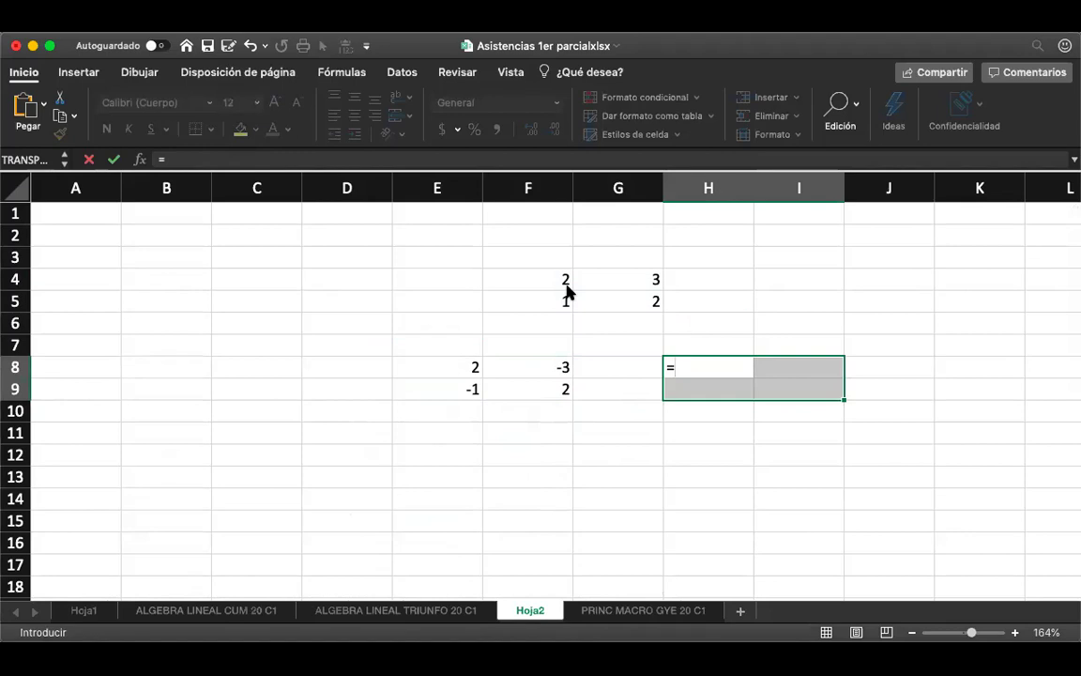
text(M)
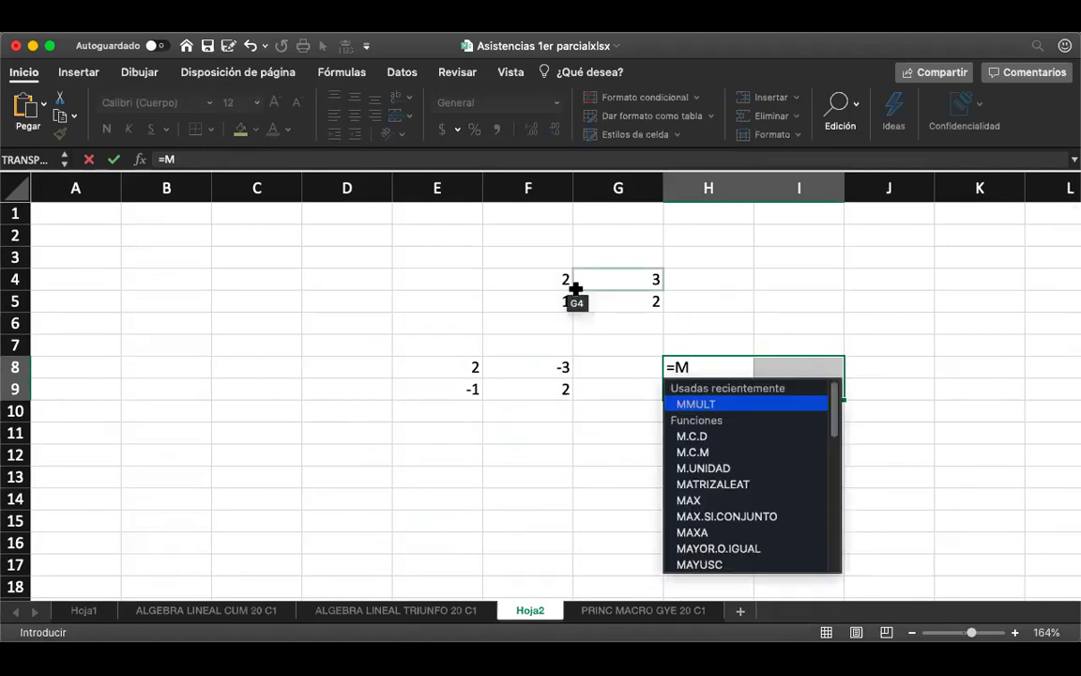
text(I)
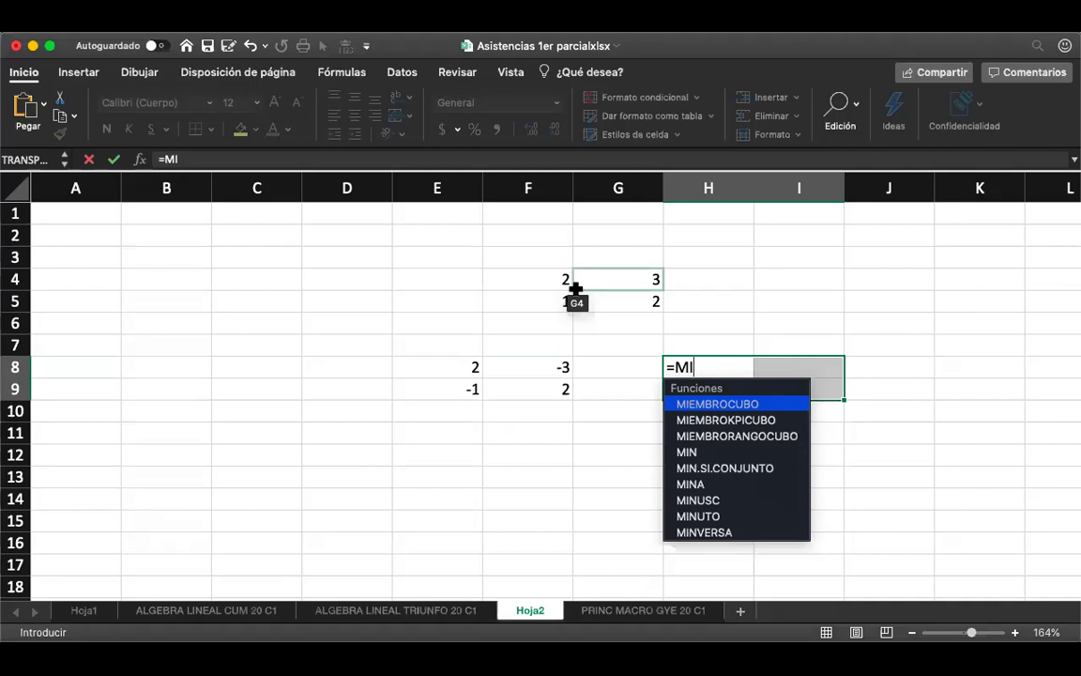
text(NV)
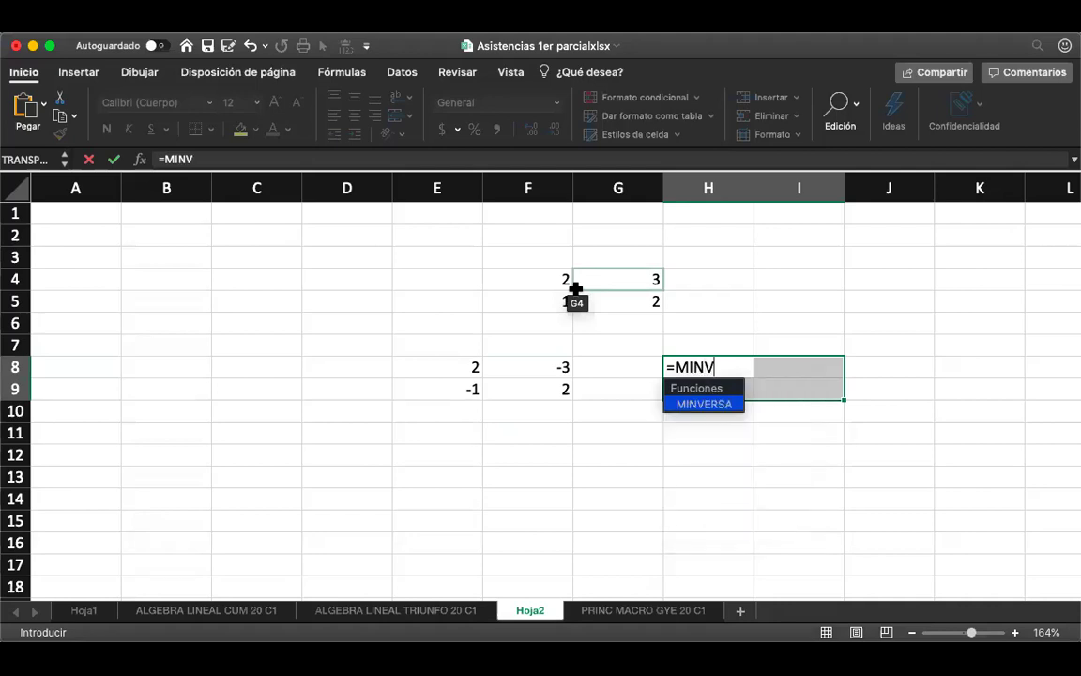
double_click(702, 403)
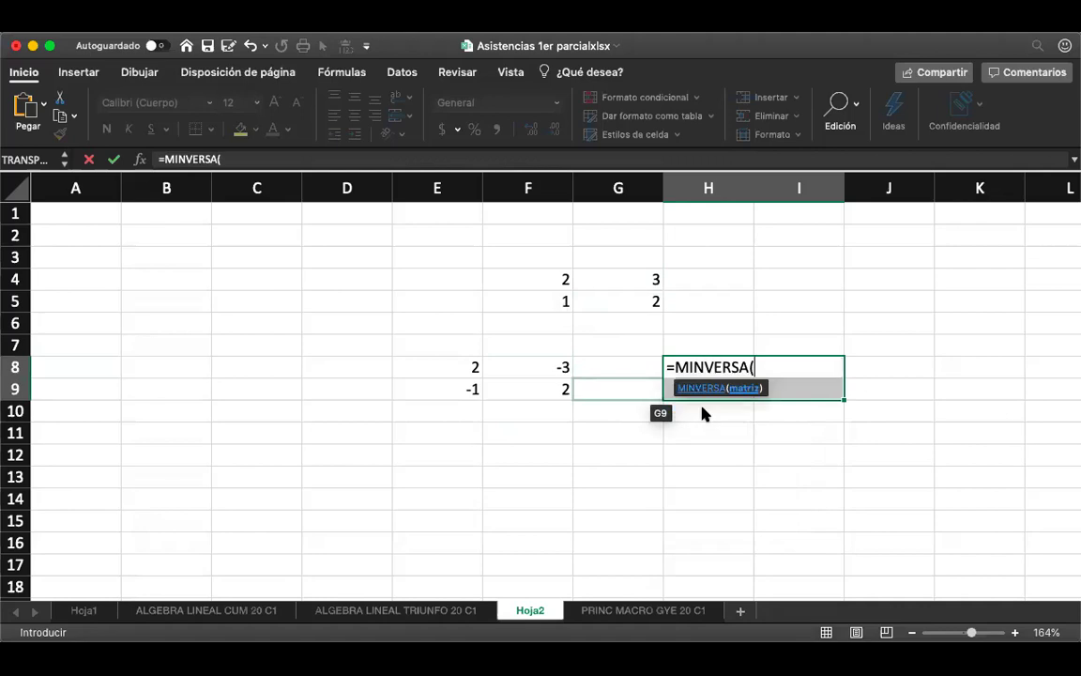
click(556, 283)
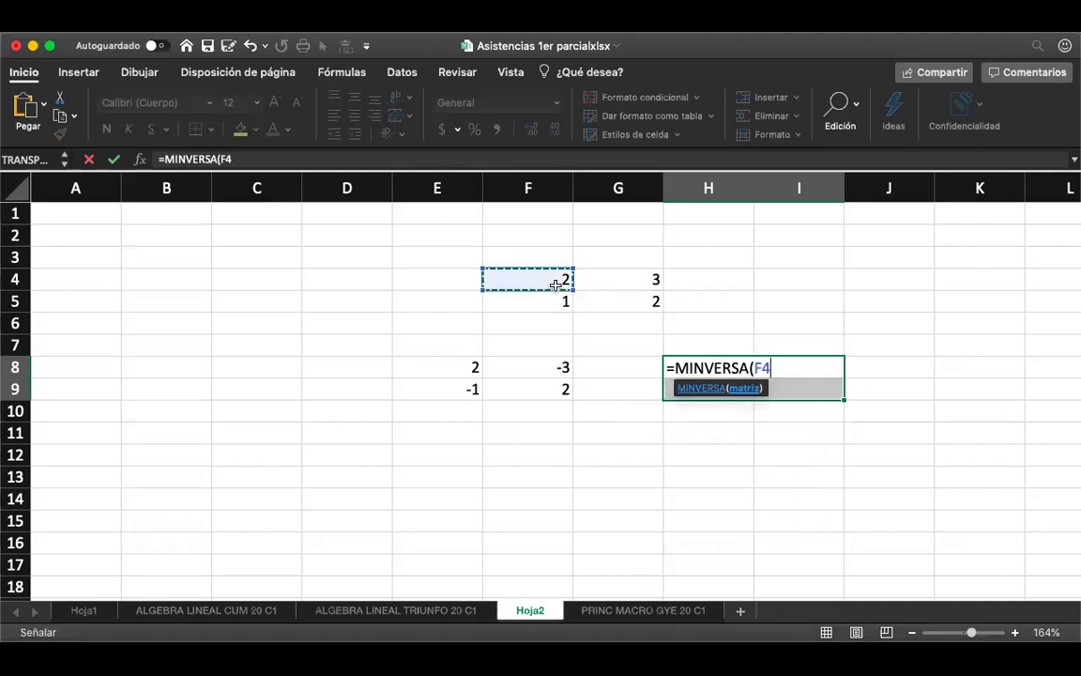
key(shift+Down)
key(shift+Right)
key(Return)
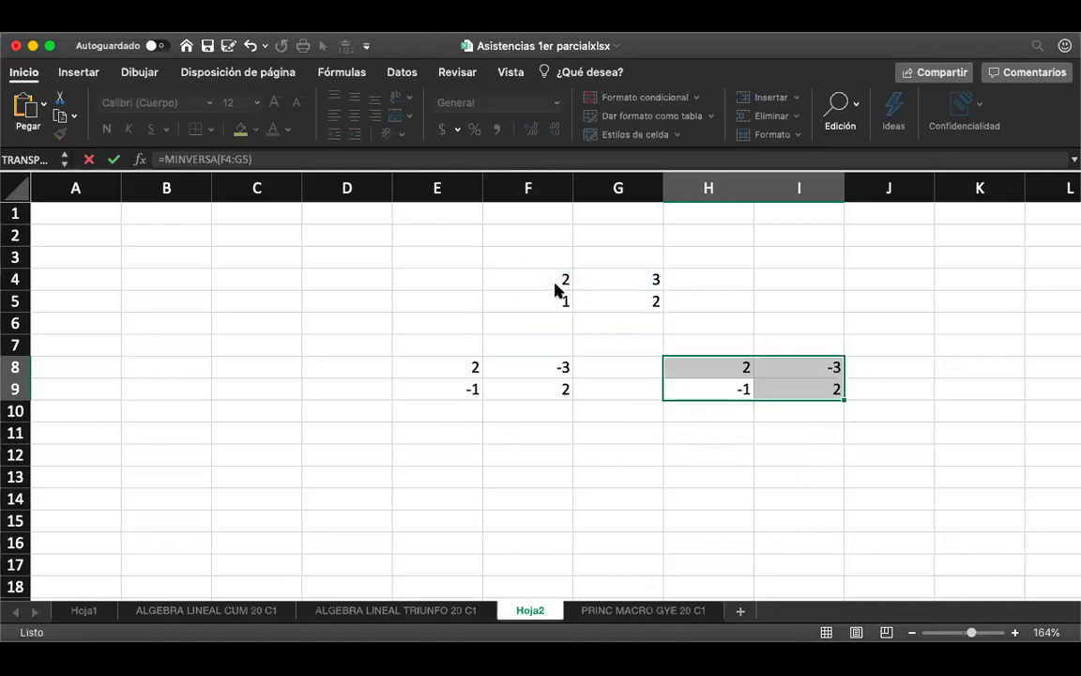
- Examine the individual cells of the array result in H8:I9
key(Up)
key(Right)
key(Left)
key(Down)
key(Left)
key(Right)
key(Right)
key(Left)
key(Left)
key(Left)
key(Left)
key(Down)
key(Down)
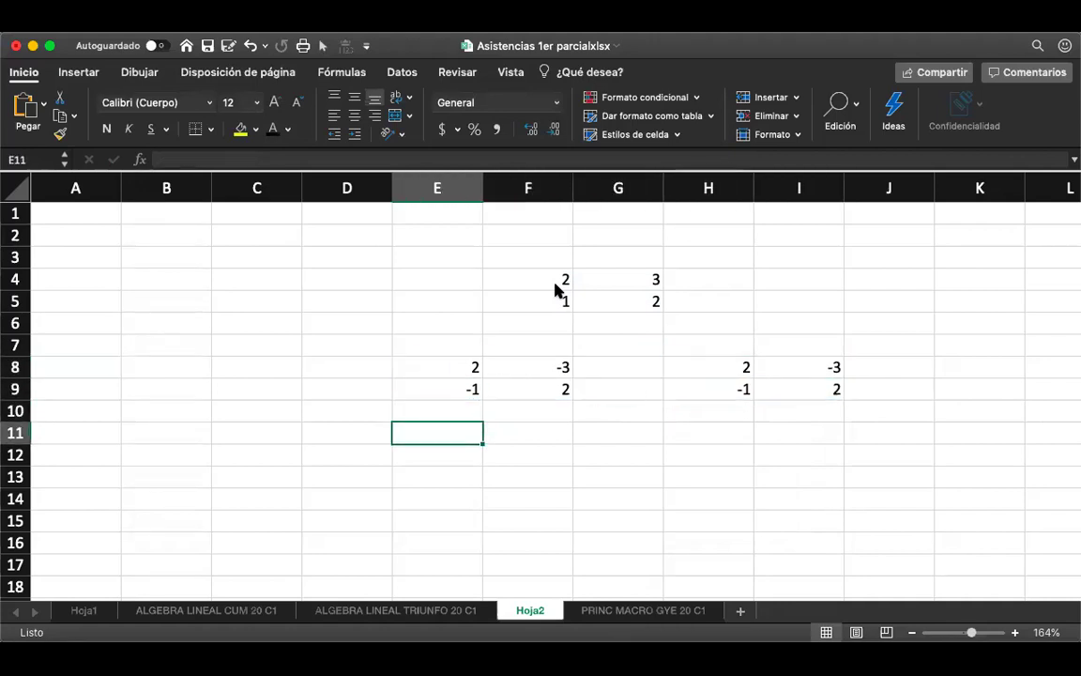
key(Left)
key(Right)
key(Right)
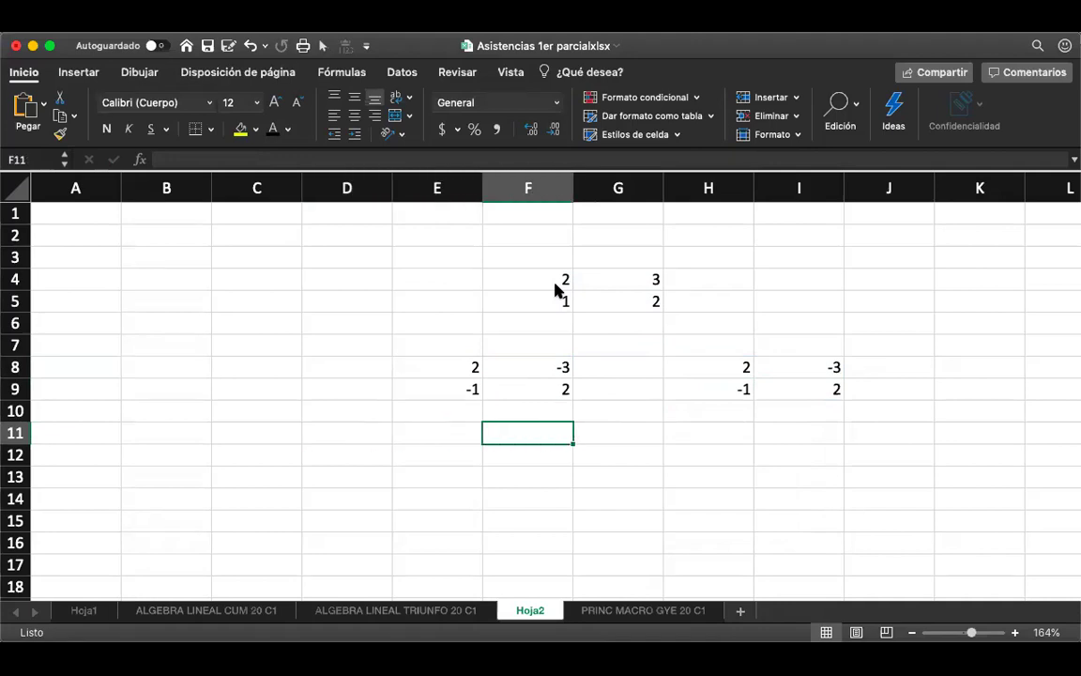
- Fill the original matrix in F4:G5 with yellow
key(Up)
key(Up)
key(Up)
key(Up)
key(Up)
key(Up)
key(Up)
key(shift+Right)
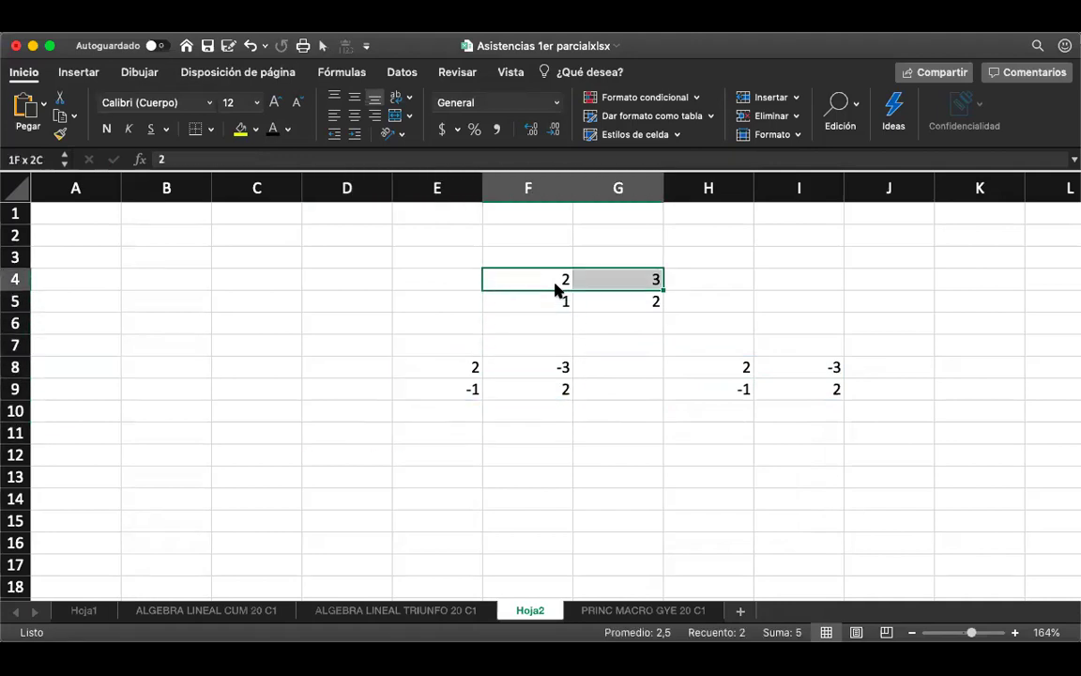
key(shift+Down)
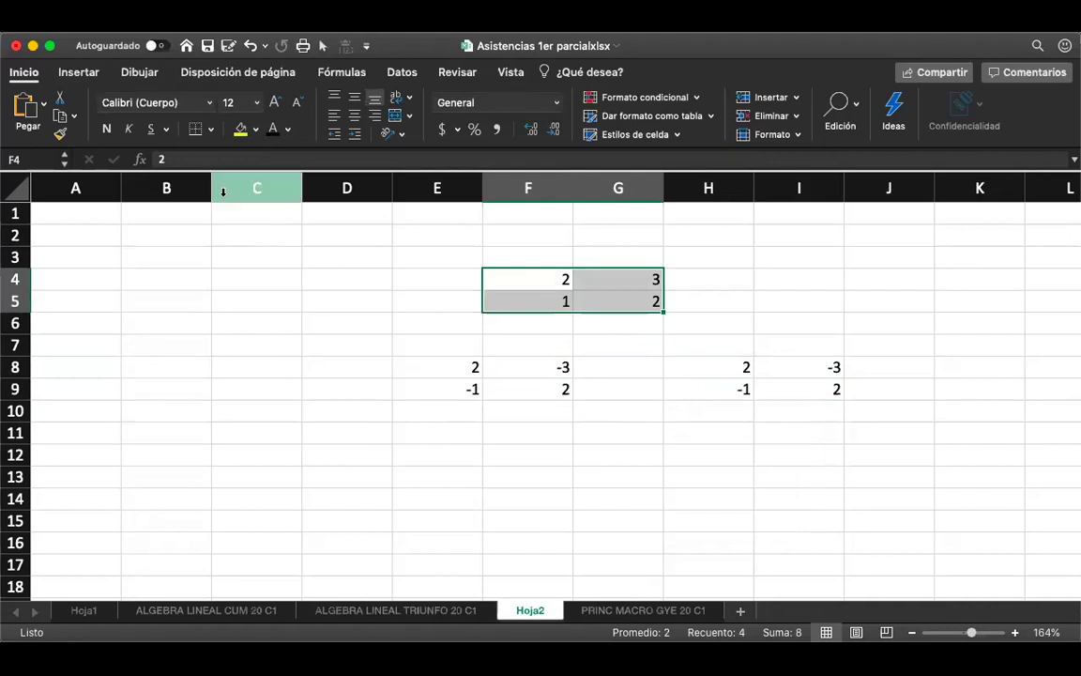
click(240, 130)
- Label the original matrix A in E4 and the inverse matrix A^-1 in D8
click(432, 281)
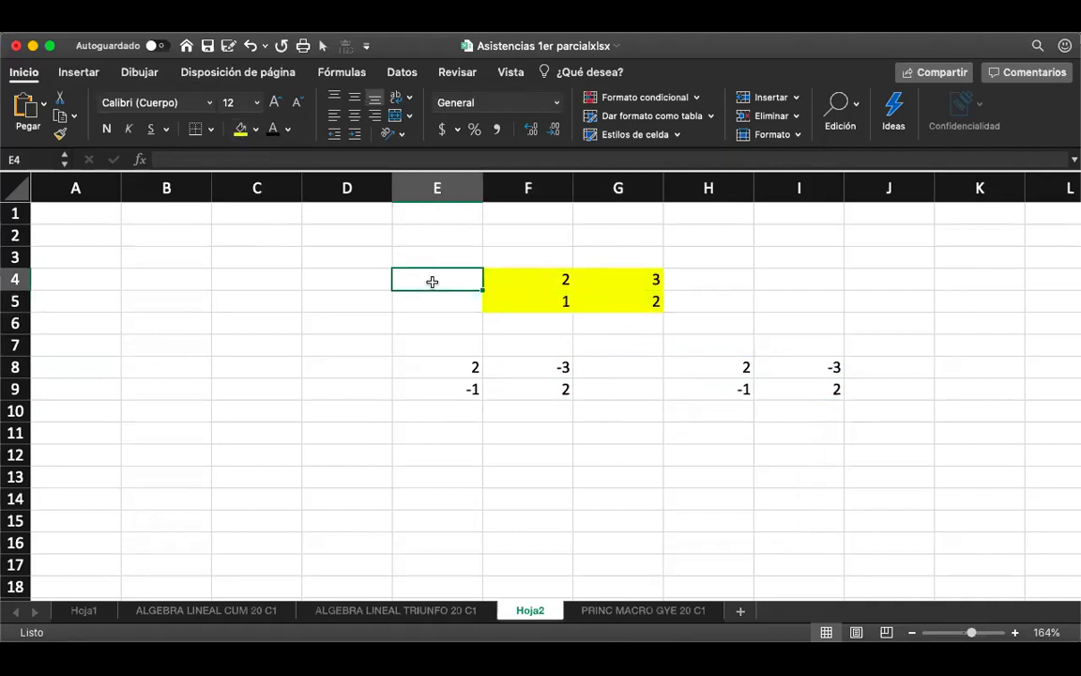
text(A)
key(Return)
key(Return)
key(Return)
key(Down)
key(Left)
text(A)
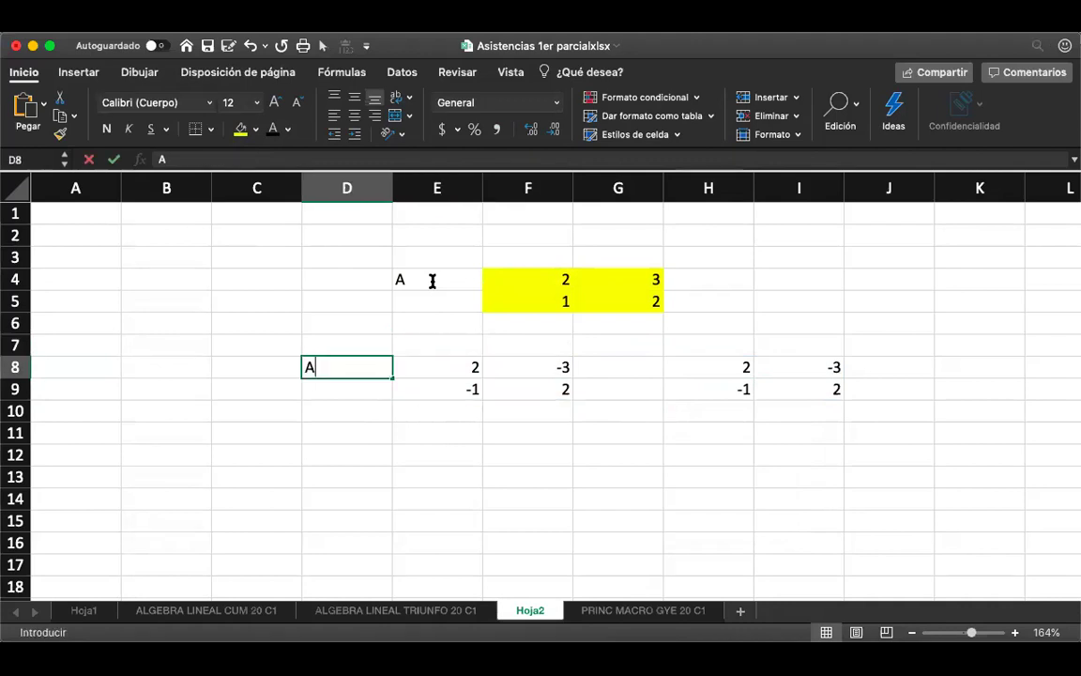
text(^-1)
key(Return)
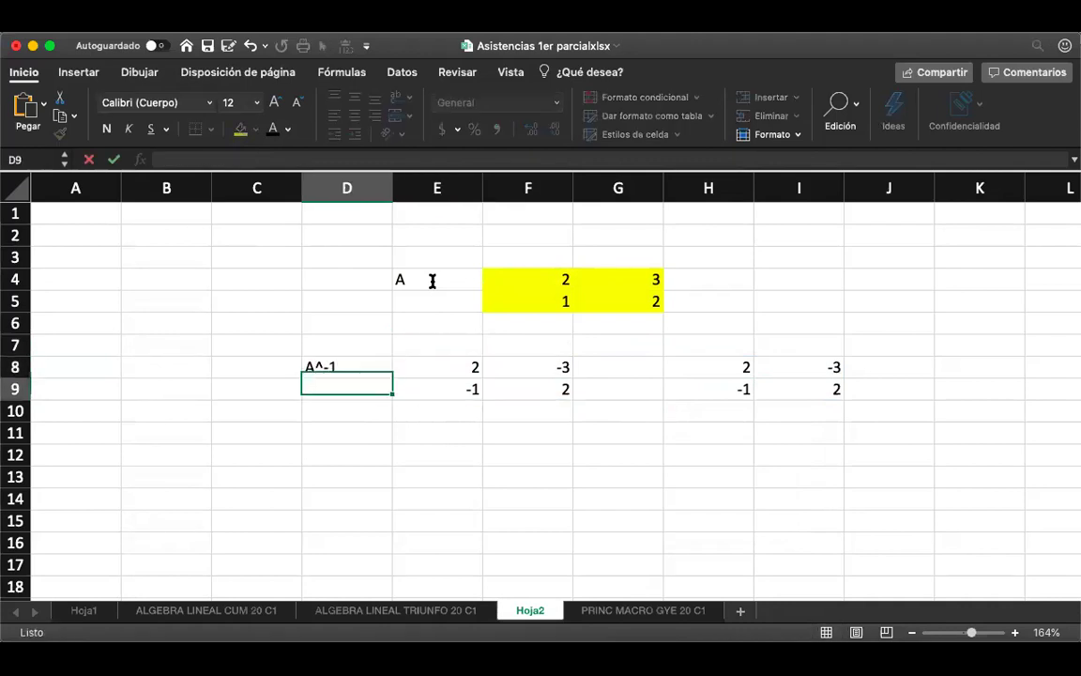
- Fill the inverse matrix in E8:F9 with yellow
key(Up)
key(Right)
key(Right)
key(shift+Down)
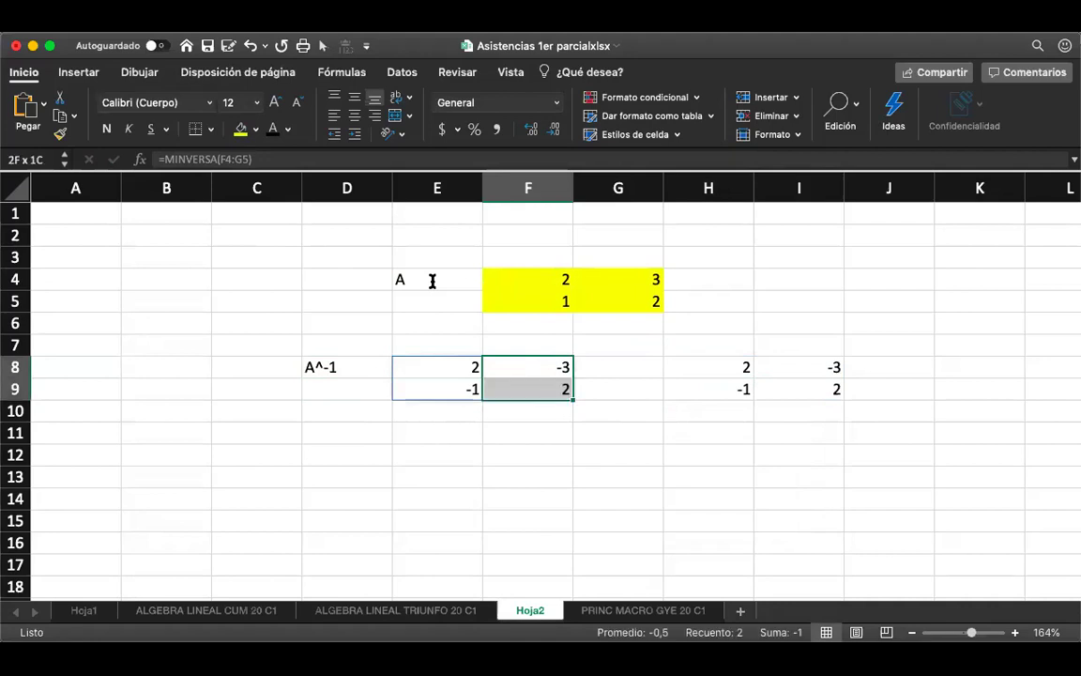
key(shift+Left)
click(235, 125)
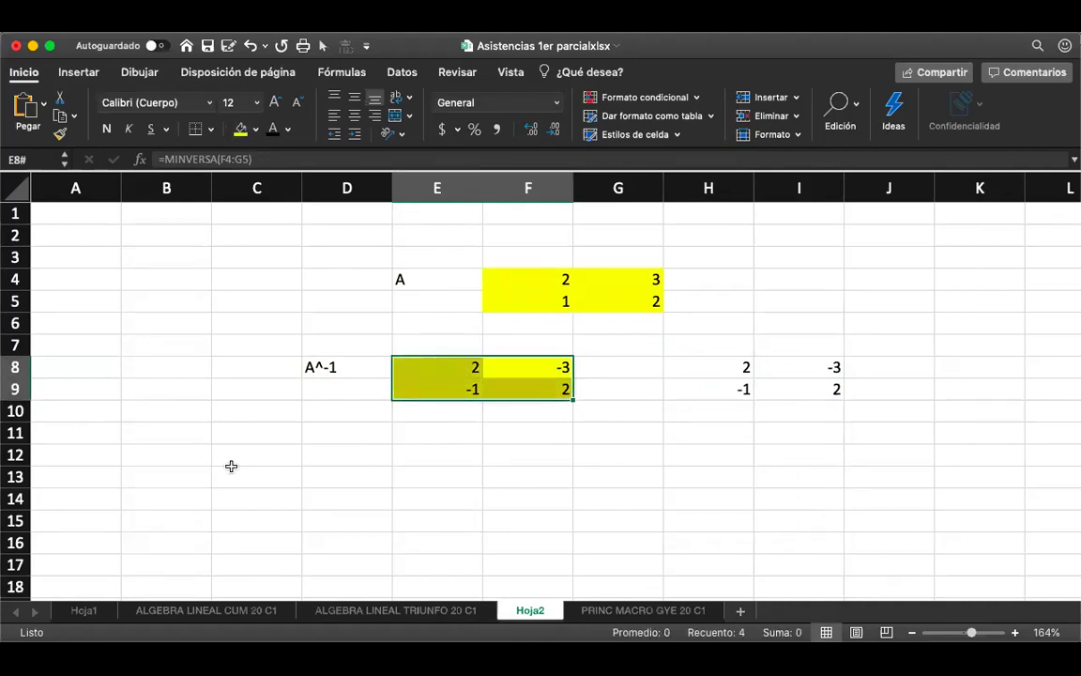
- Enter the label AA^-1 in B12 for the product of the matrix and its inverse
double_click(167, 450)
text(A^-1)
key(Return)
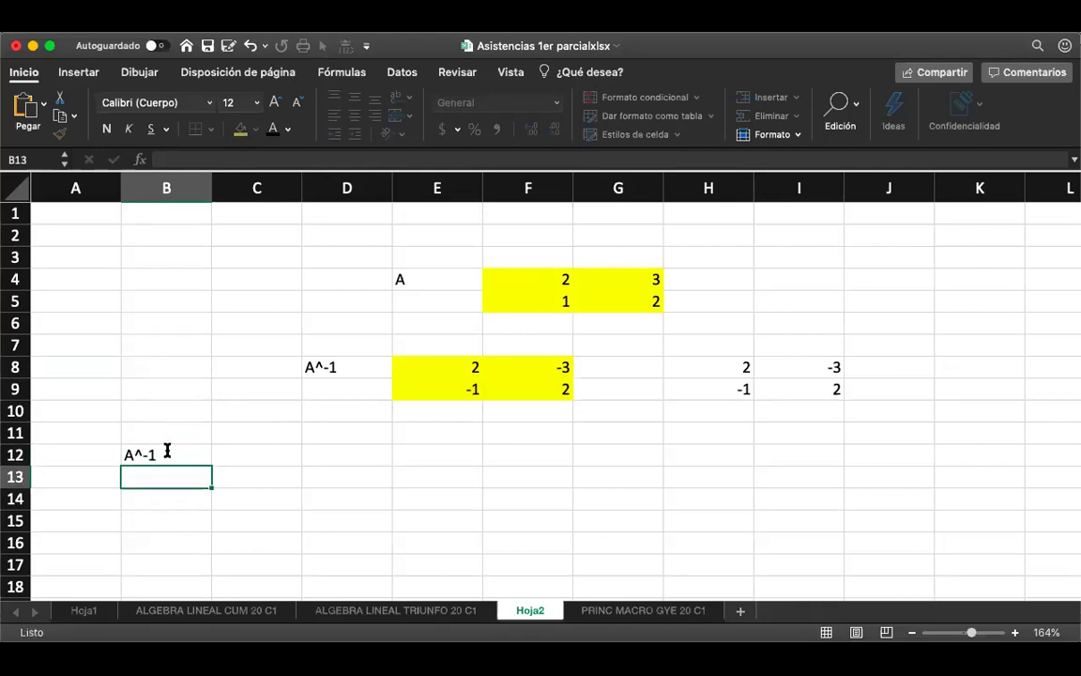
click(166, 451)
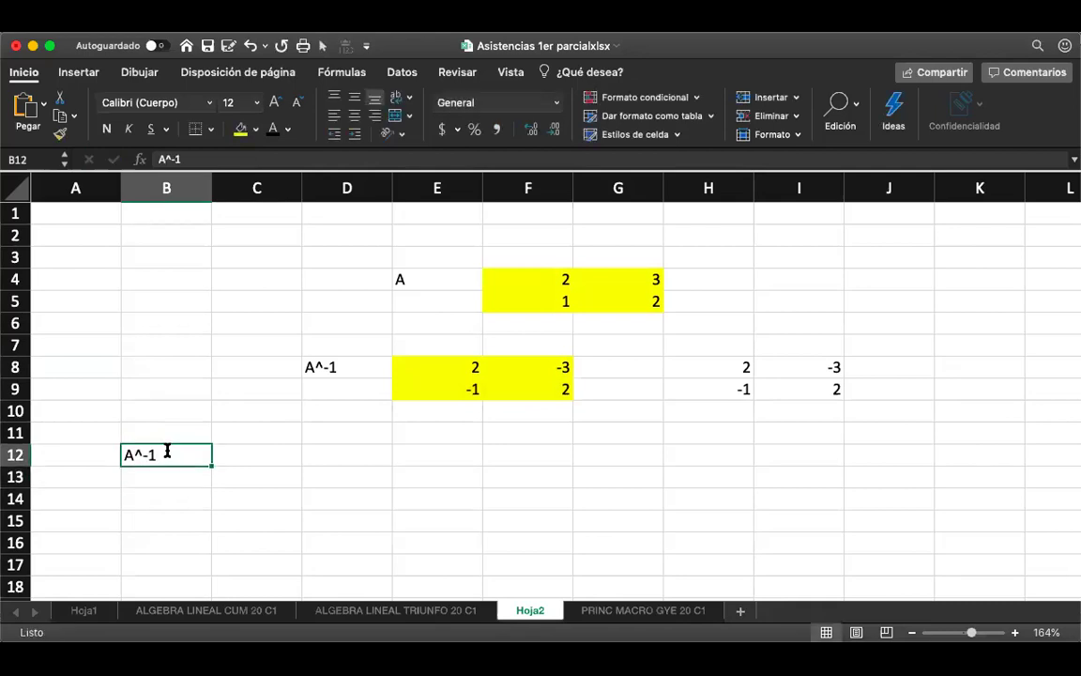
click(162, 159)
text(A)
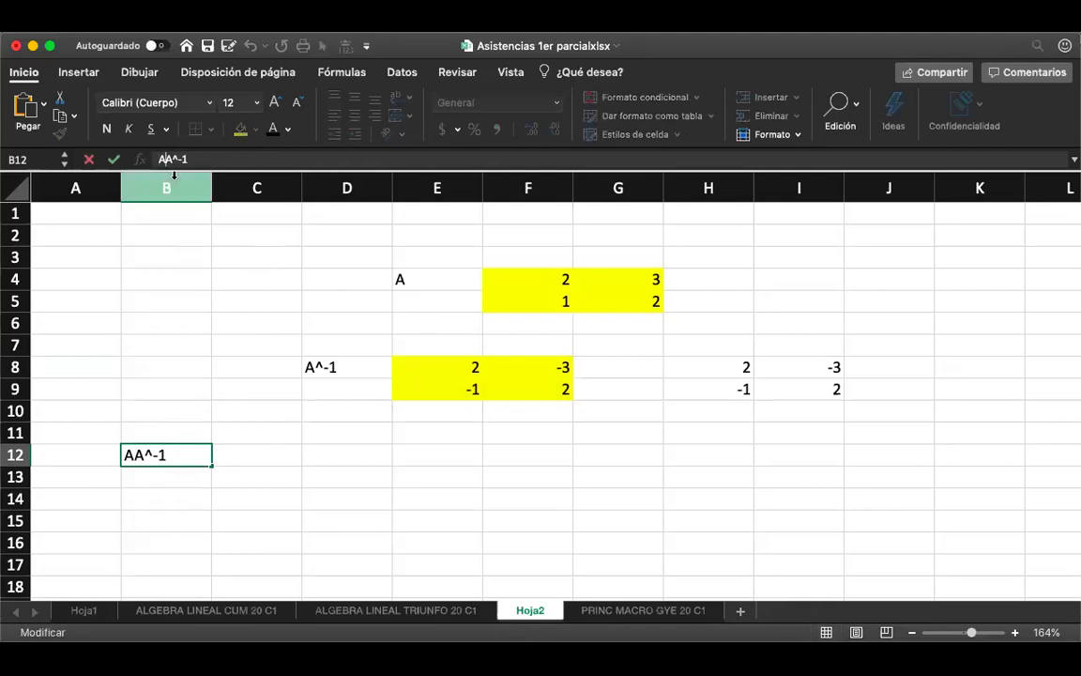
key(Return)
key(Return)
key(Return)
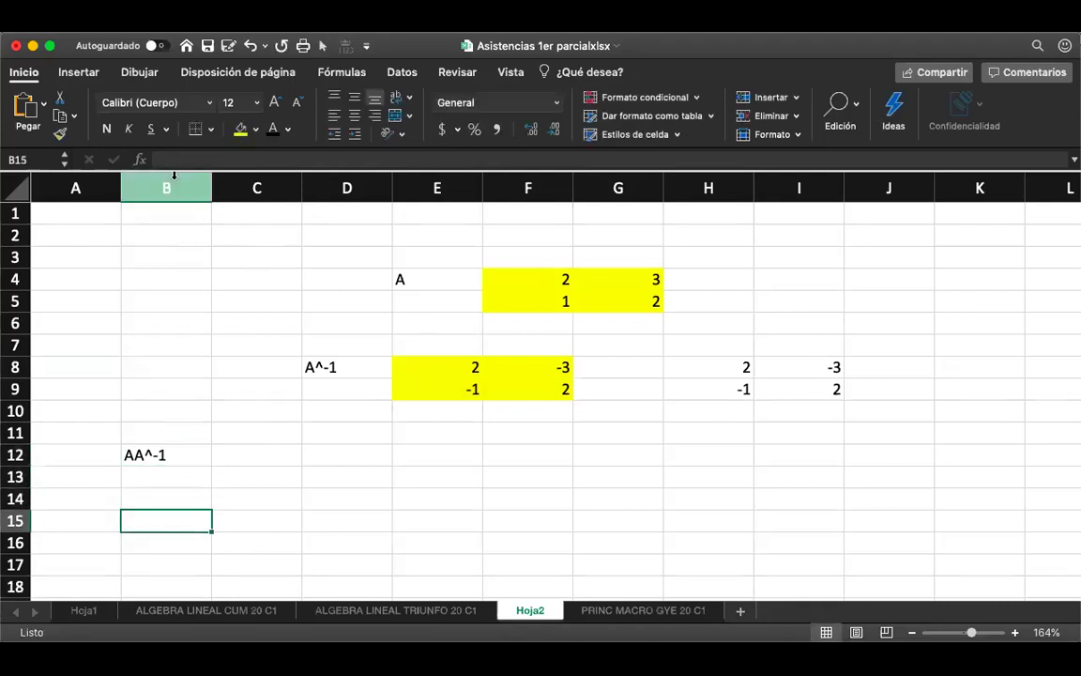
- Multiply matrix A by its inverse in B14:C15 with the formula =MMULT(F4:G5;E8:F9)
text(=mm)
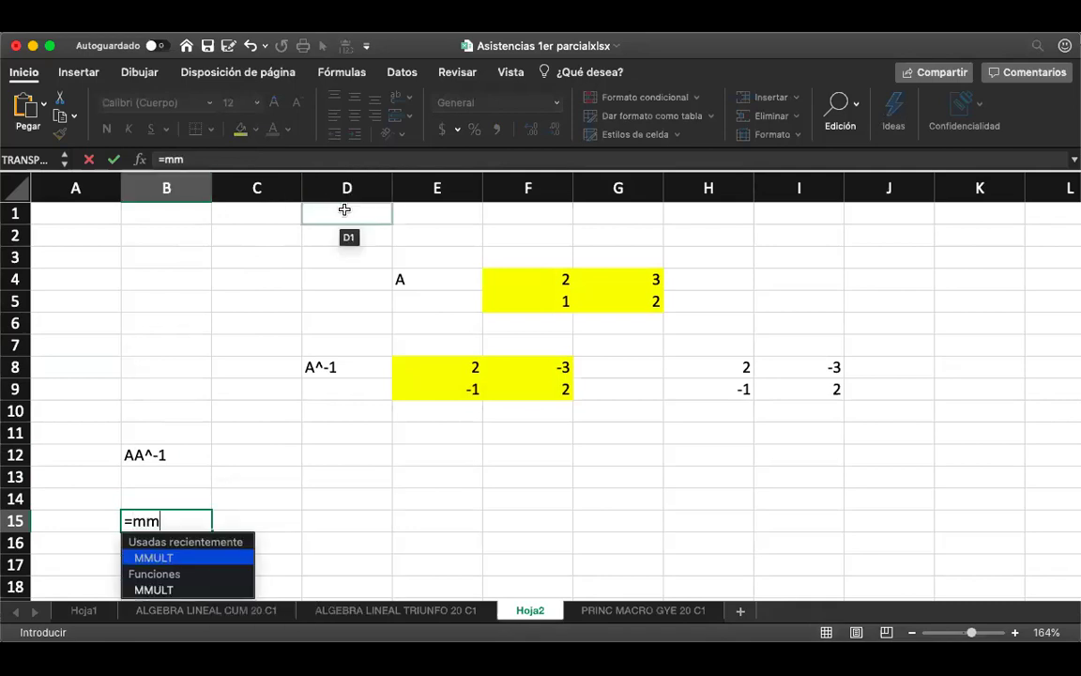
key(Escape)
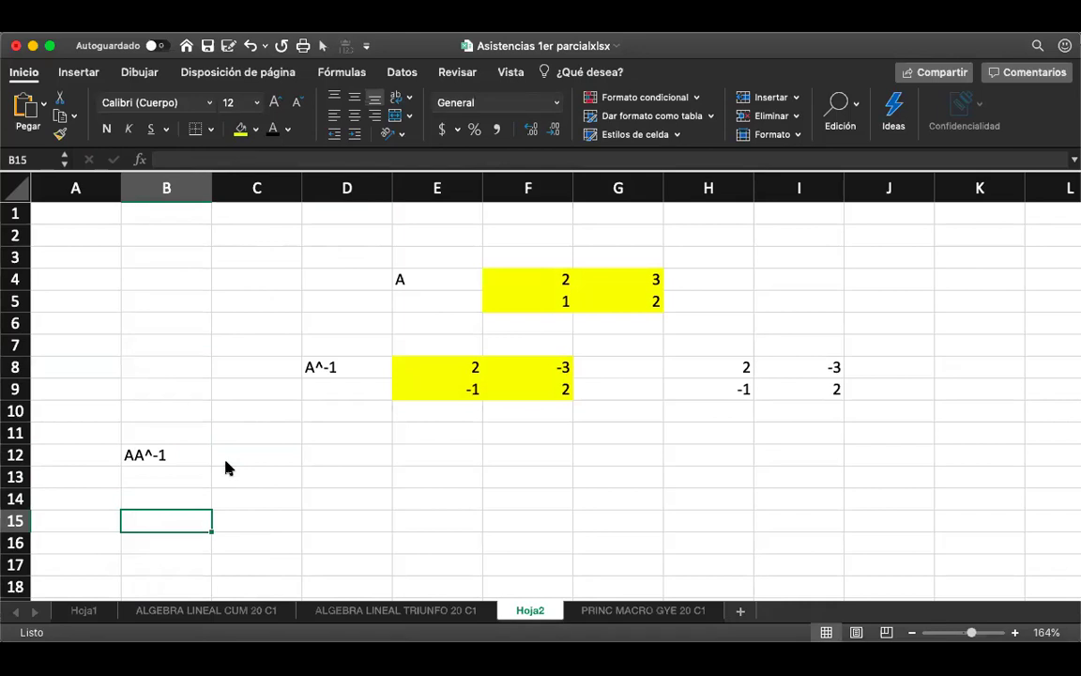
key(Up)
key(shift+Down)
key(shift+Right)
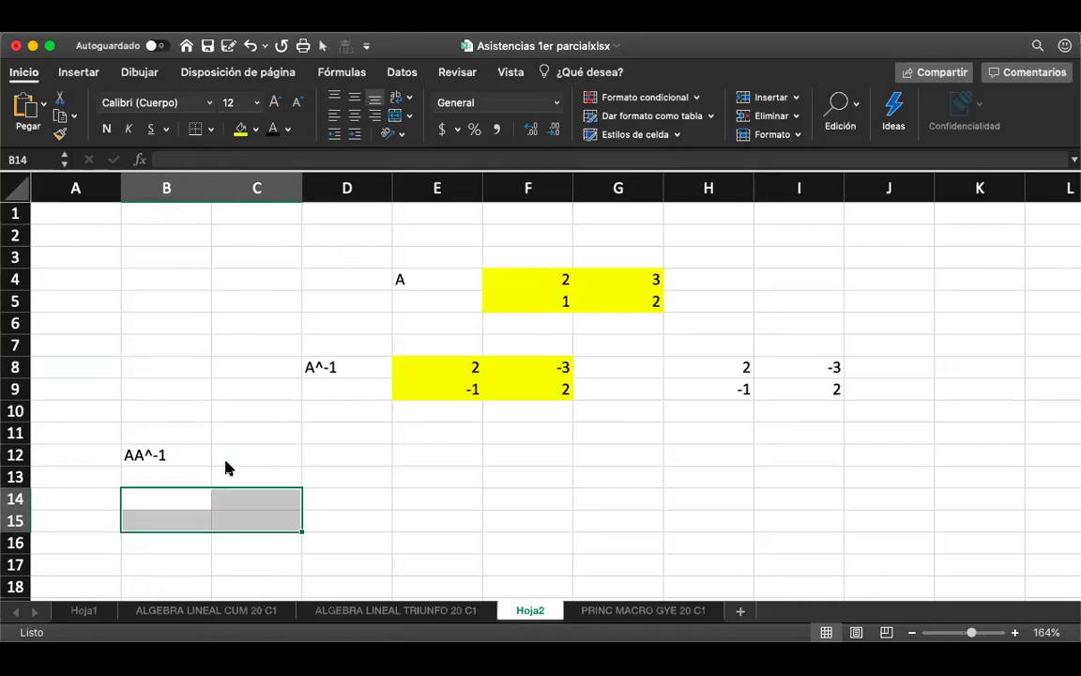
text(=mm)
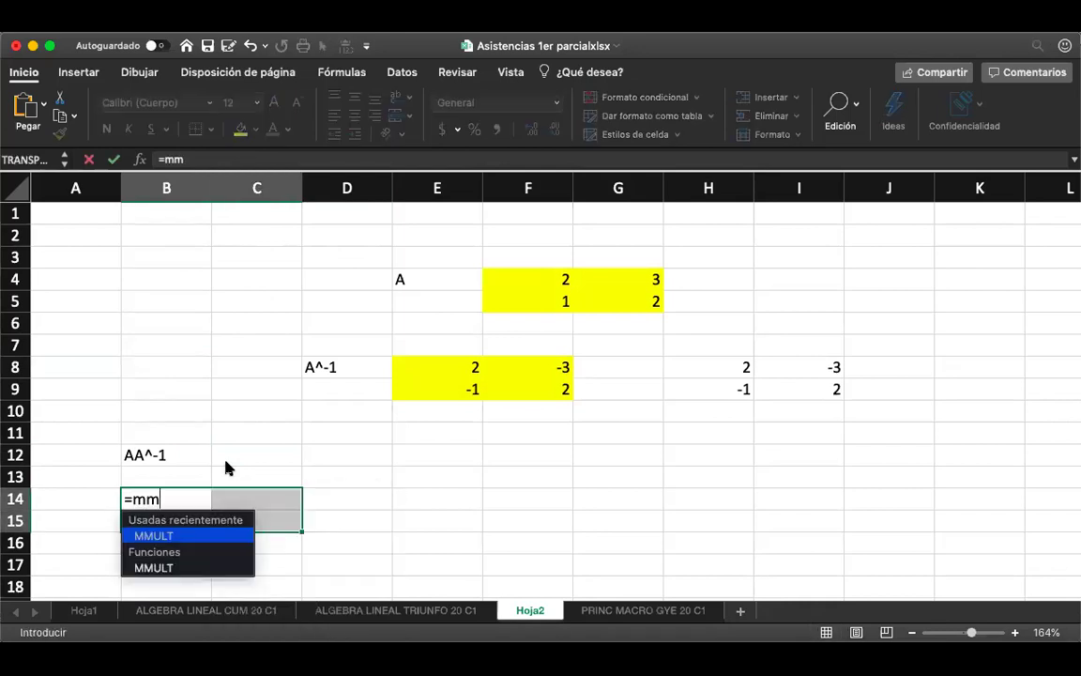
key(Tab)
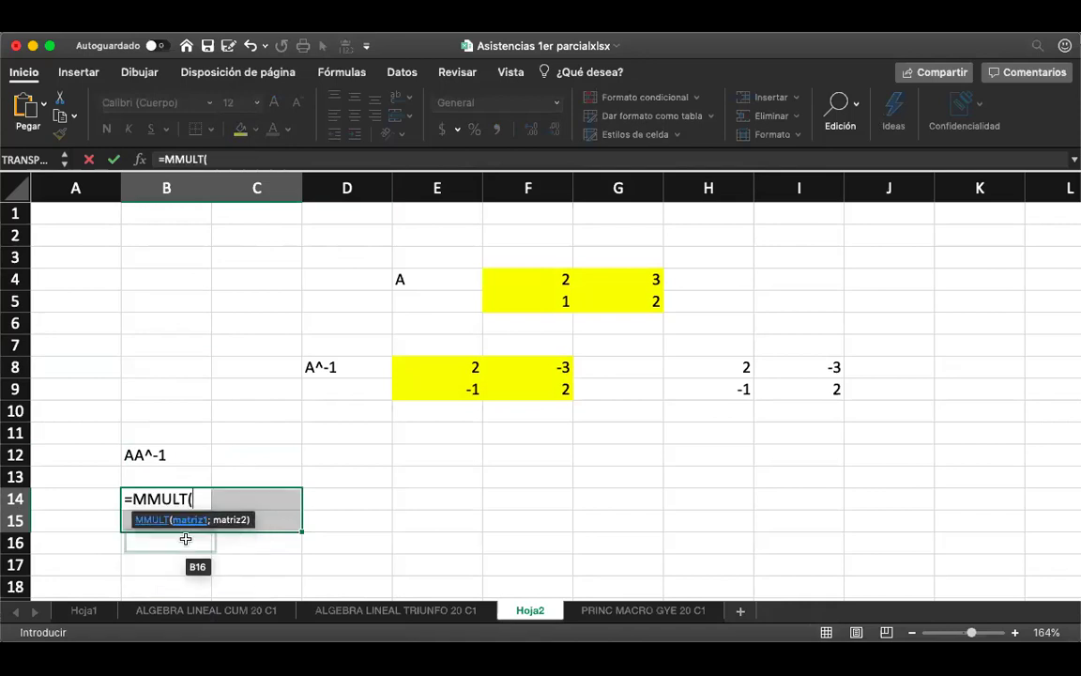
click(533, 284)
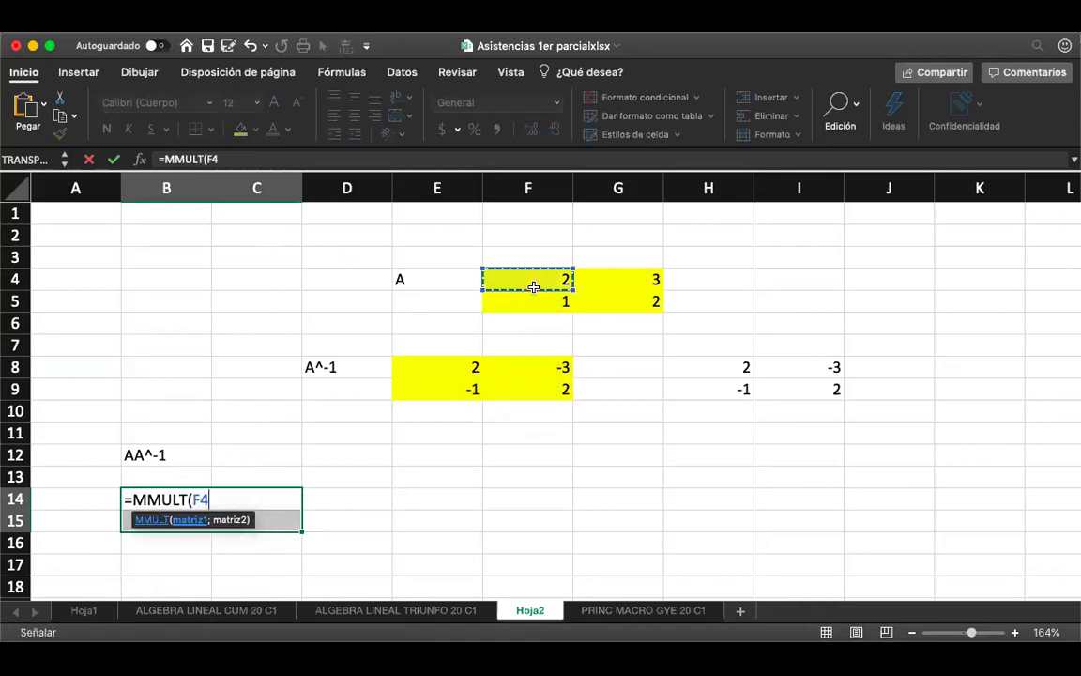
key(shift+Down)
key(shift+Down)
key(shift+Up)
key(shift+Right)
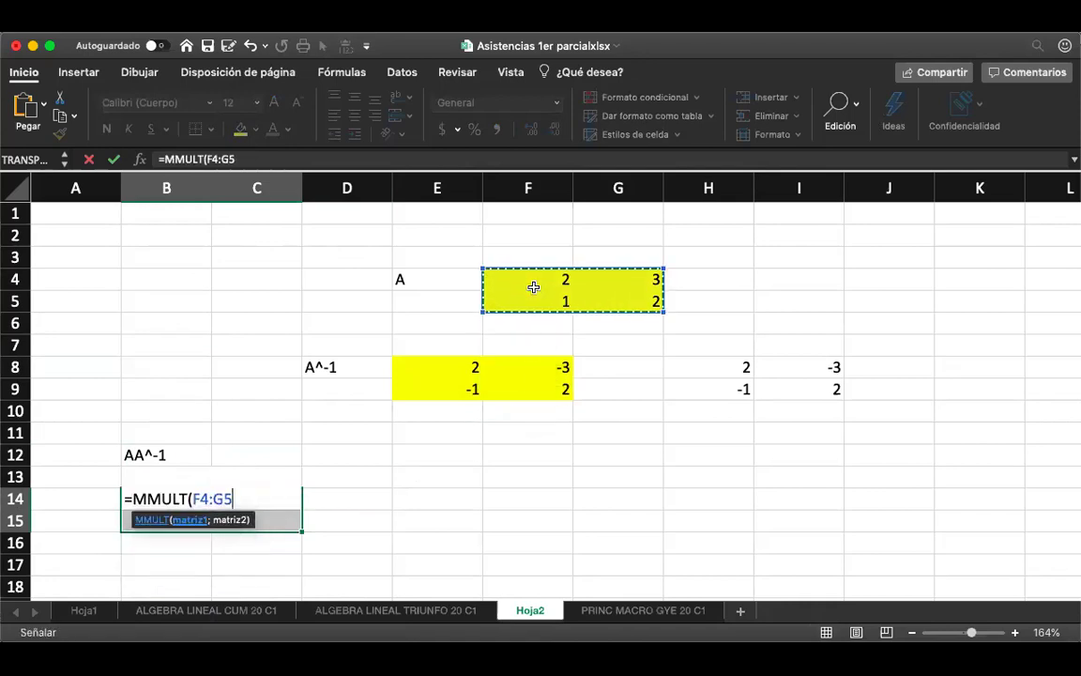
text(;)
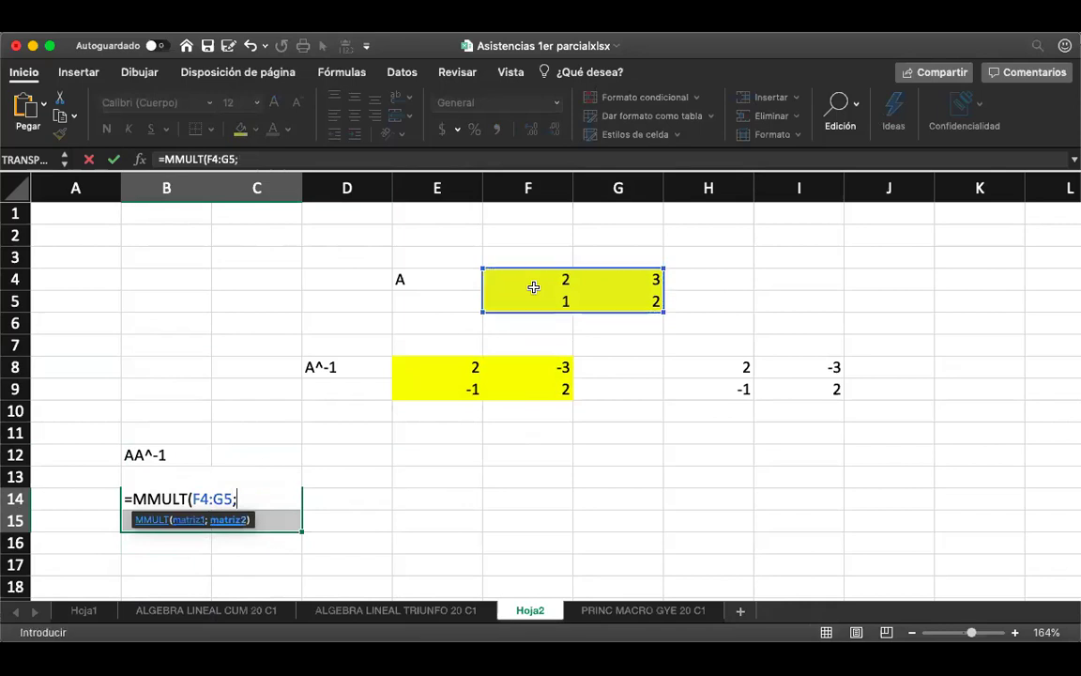
click(461, 366)
key(shift+Down)
key(shift+Right)
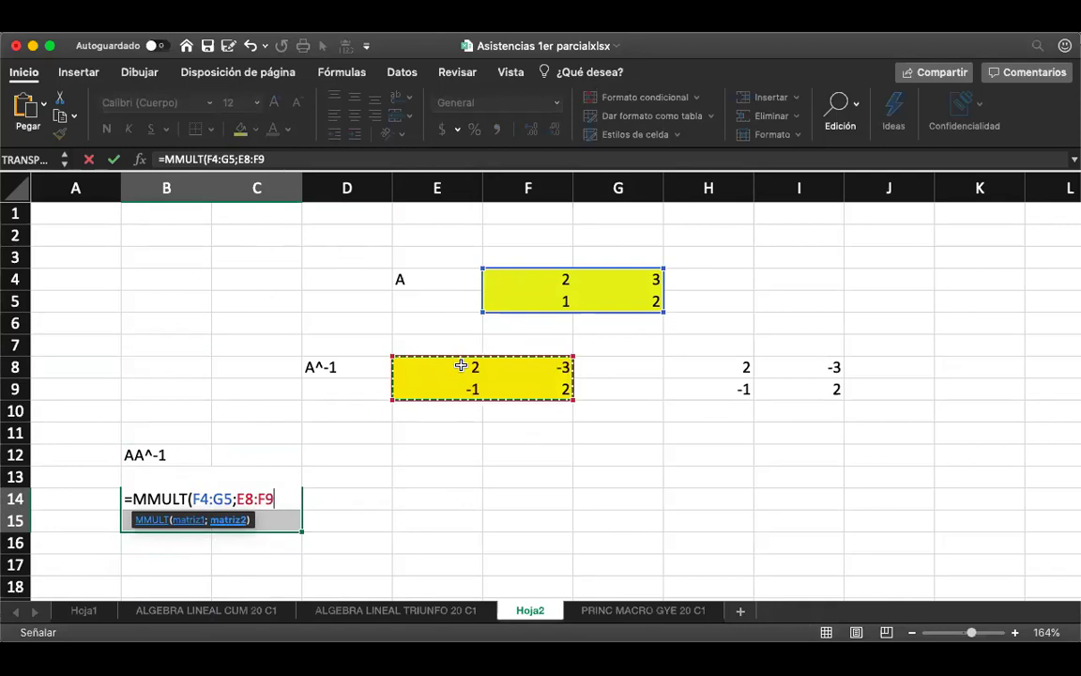
key(Return)
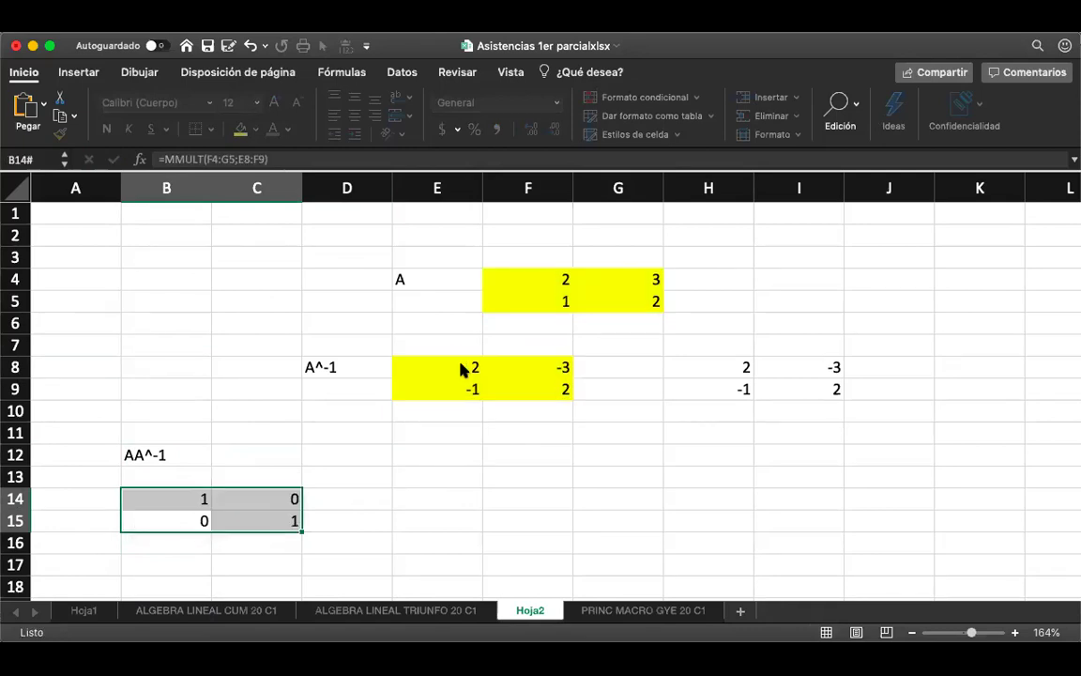
- Examine each cell of the product matrix in B14:C15 and the formula behind it
key(Down)
key(Up)
key(Right)
key(Left)
key(Down)
key(Right)
key(Right)
key(Left)
key(Left)
key(Left)
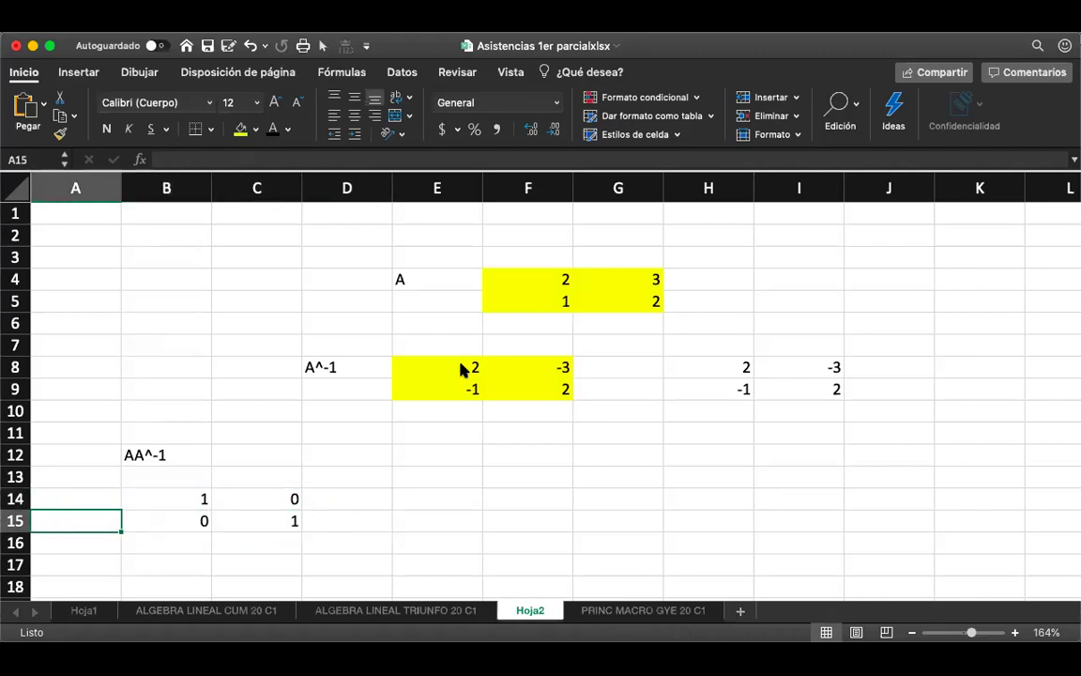
key(Right)
key(Up)
key(Down)
key(Up)
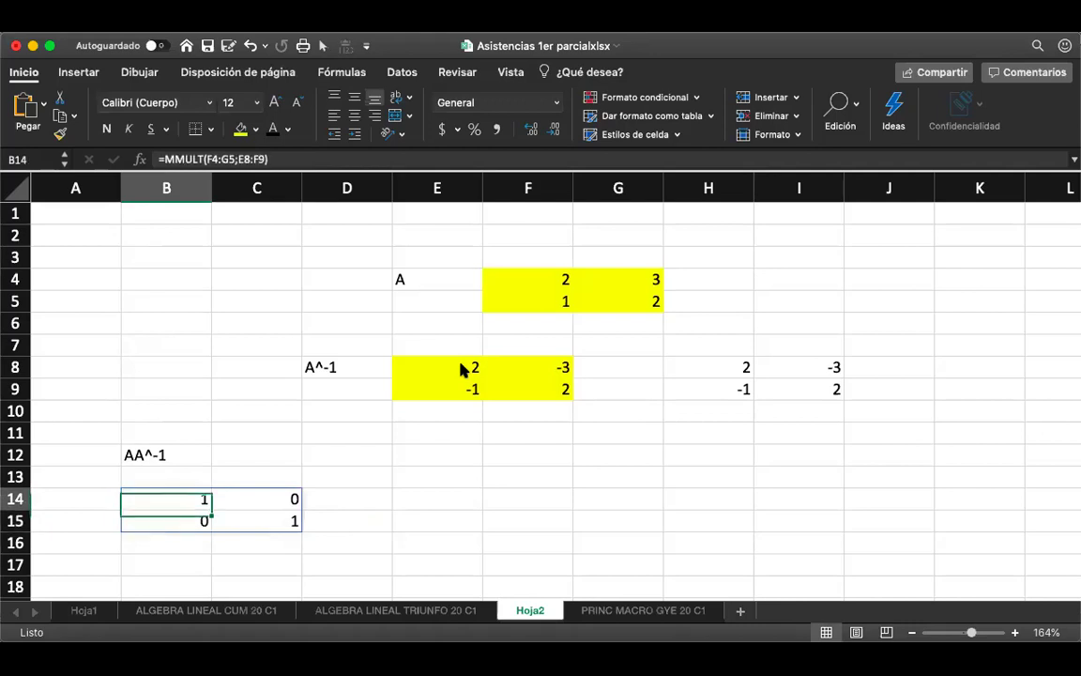
key(Up)
key(Down)
key(Down)
key(Right)
key(Up)
key(Left)
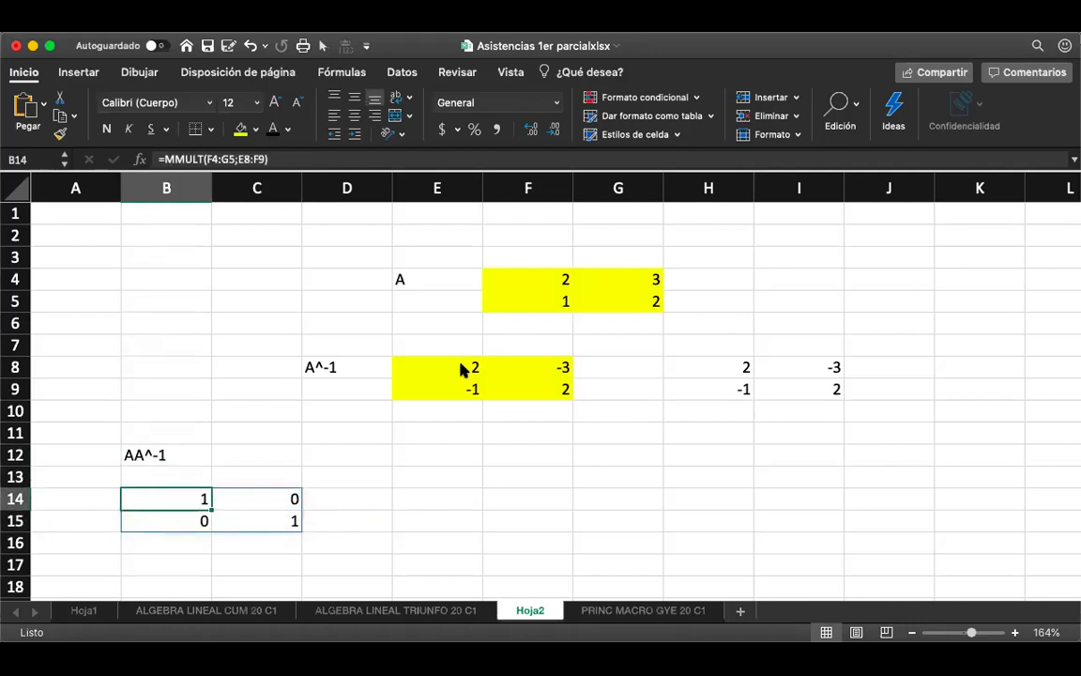
key(Down)
key(Right)
key(Up)
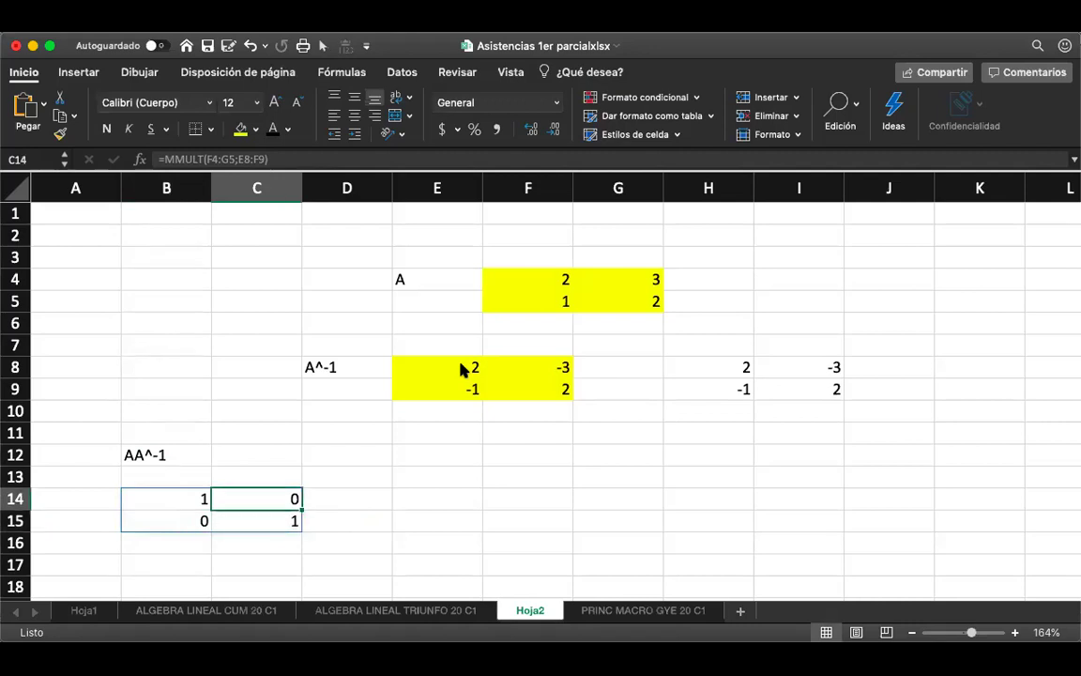
key(Left)
key(Down)
key(Right)
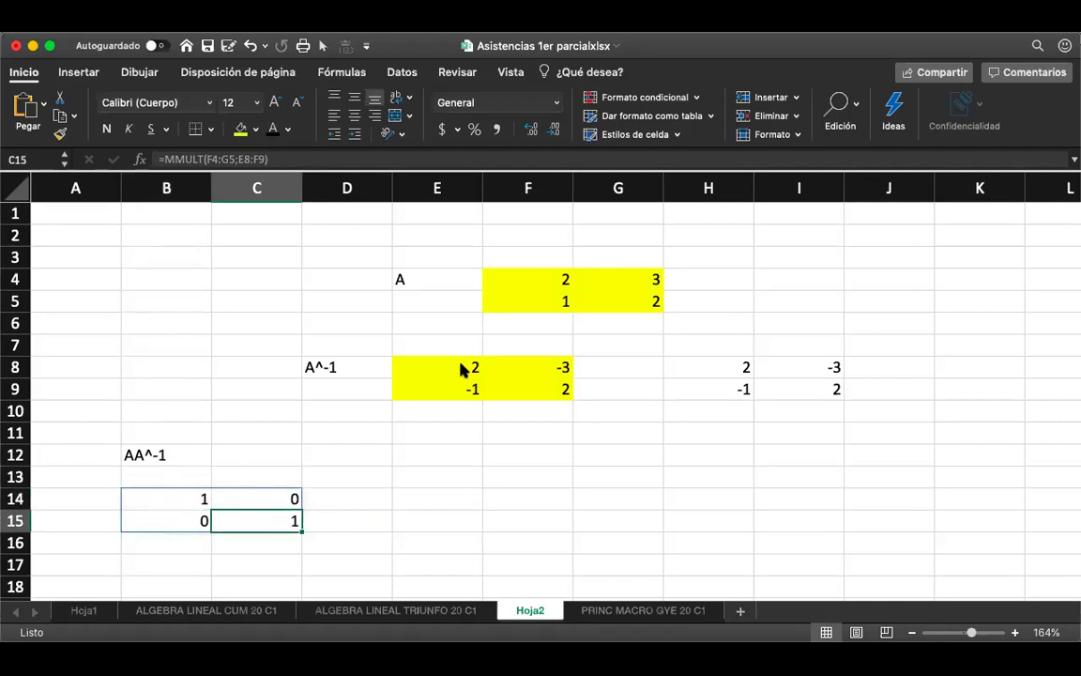
key(Up)
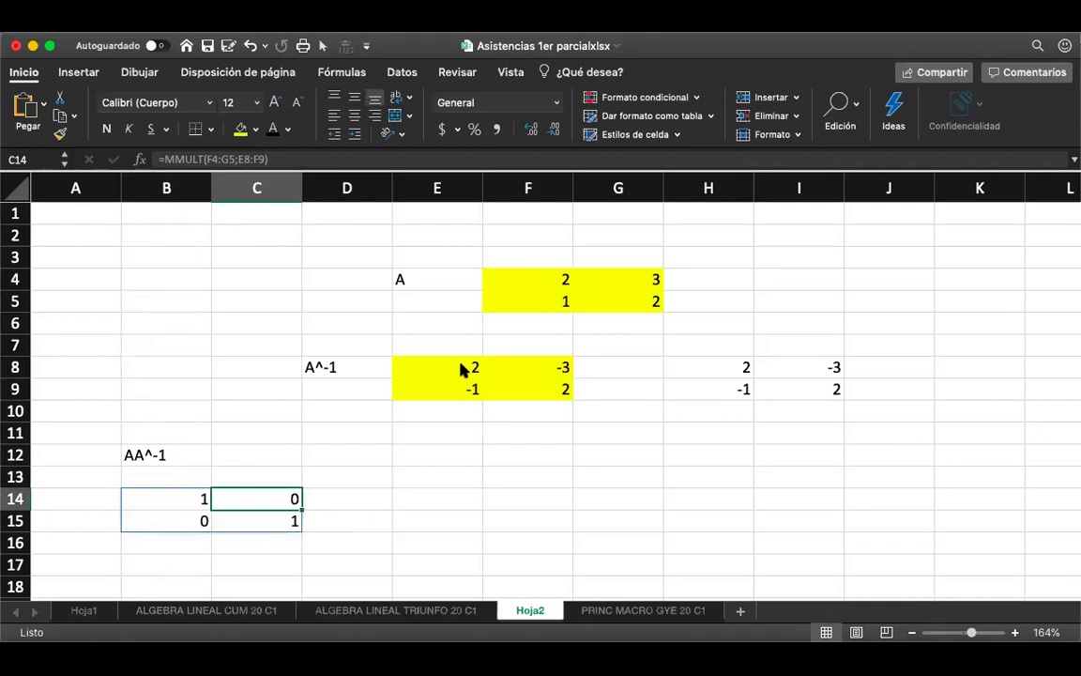
- Enter the label A^-1*A in E12 for the product in reverse order
key(Up)
key(Up)
key(Right)
key(Right)
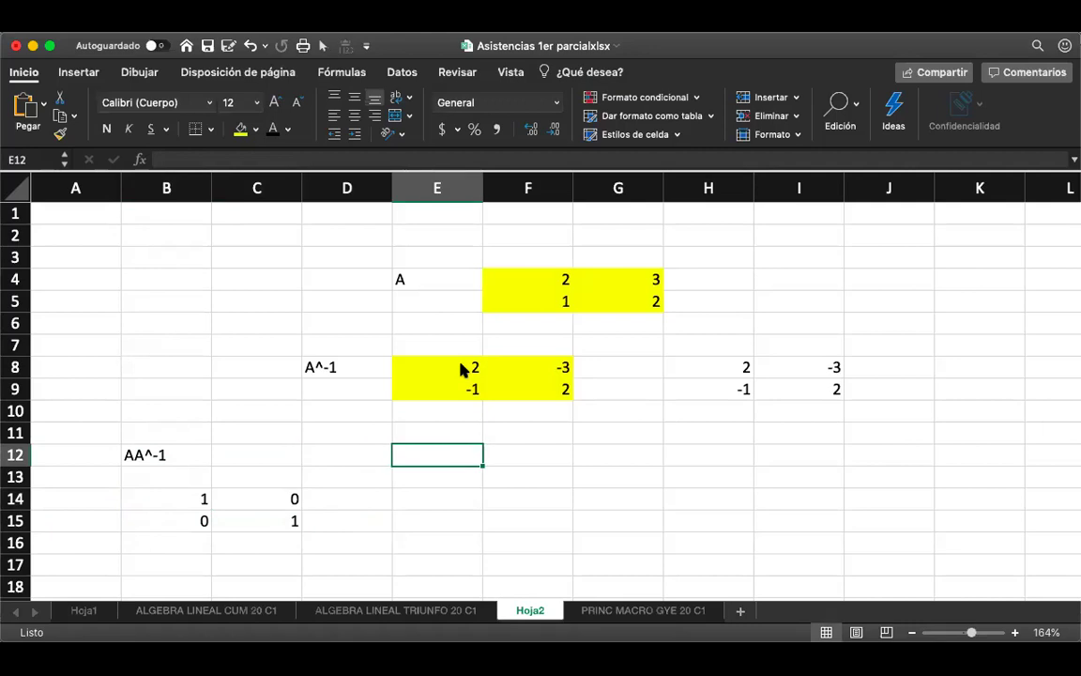
text(A)
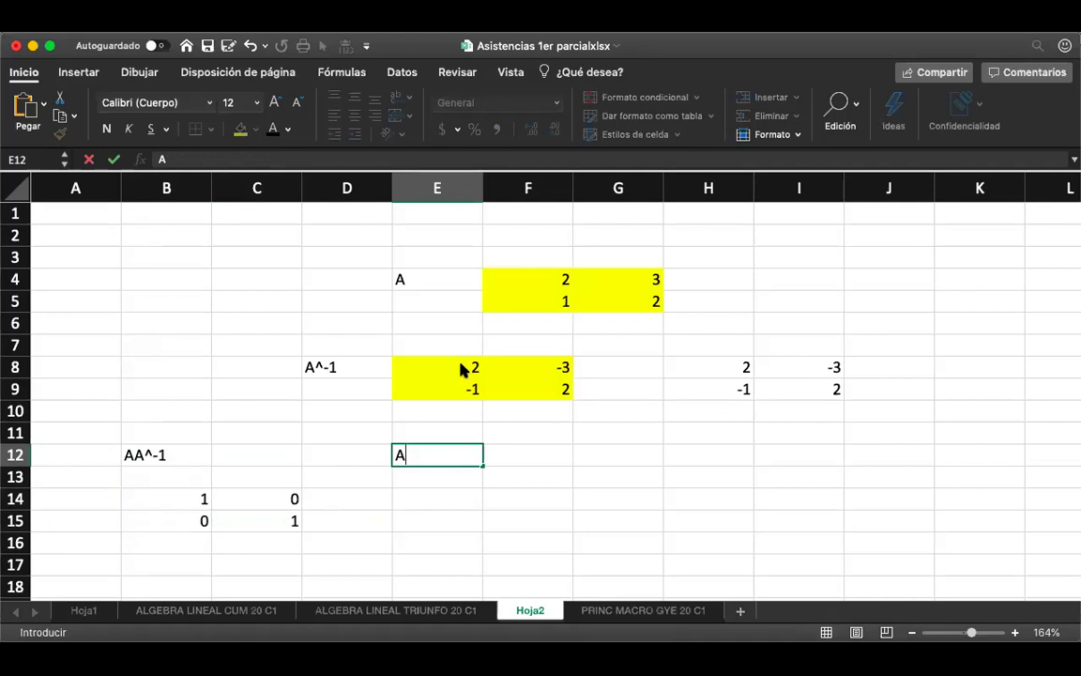
text(^-1*A)
key(Return)
key(Return)
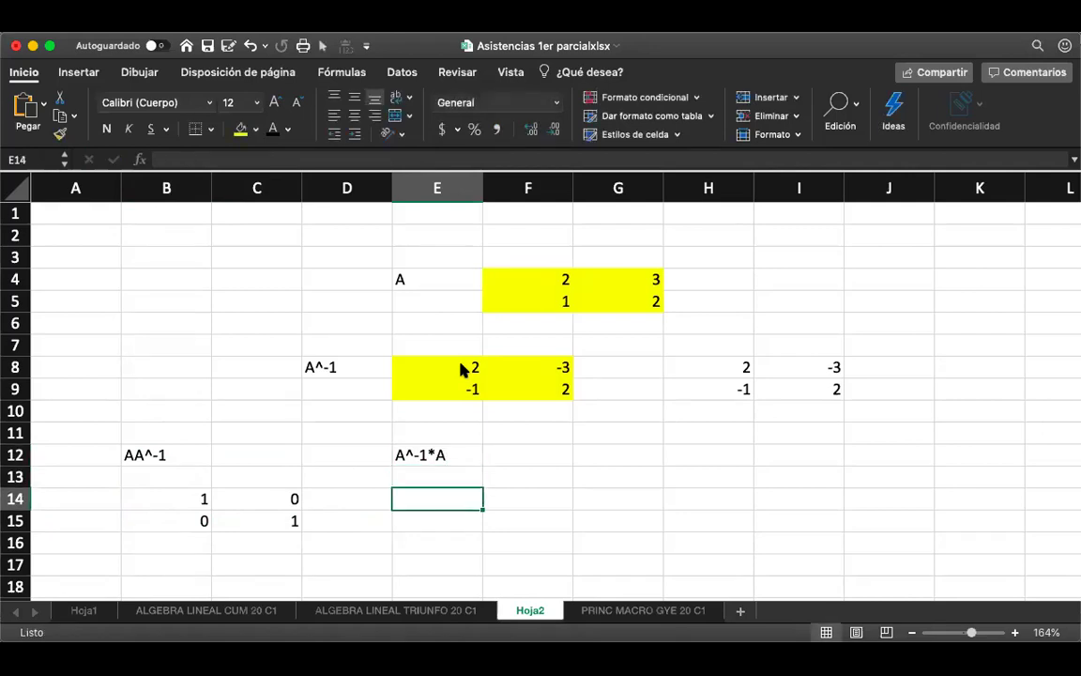
- Multiply the inverse by matrix A in E14:F15 with the formula =MMULT(E8:F9;F4:G5)
key(shift+Right)
key(shift+Down)
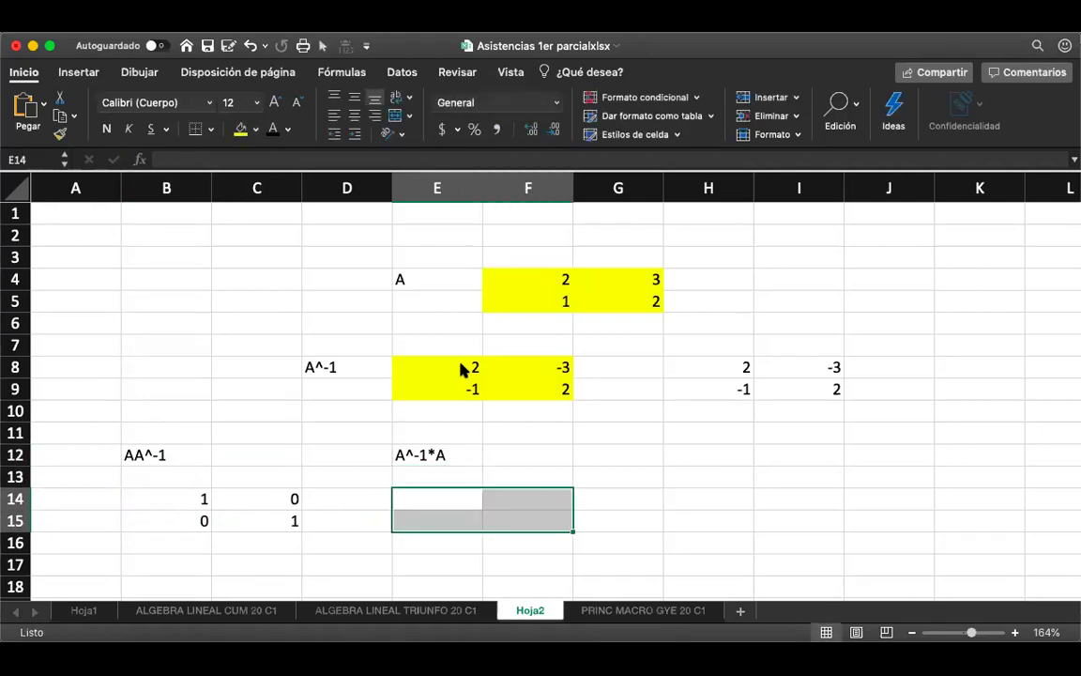
text(=mm)
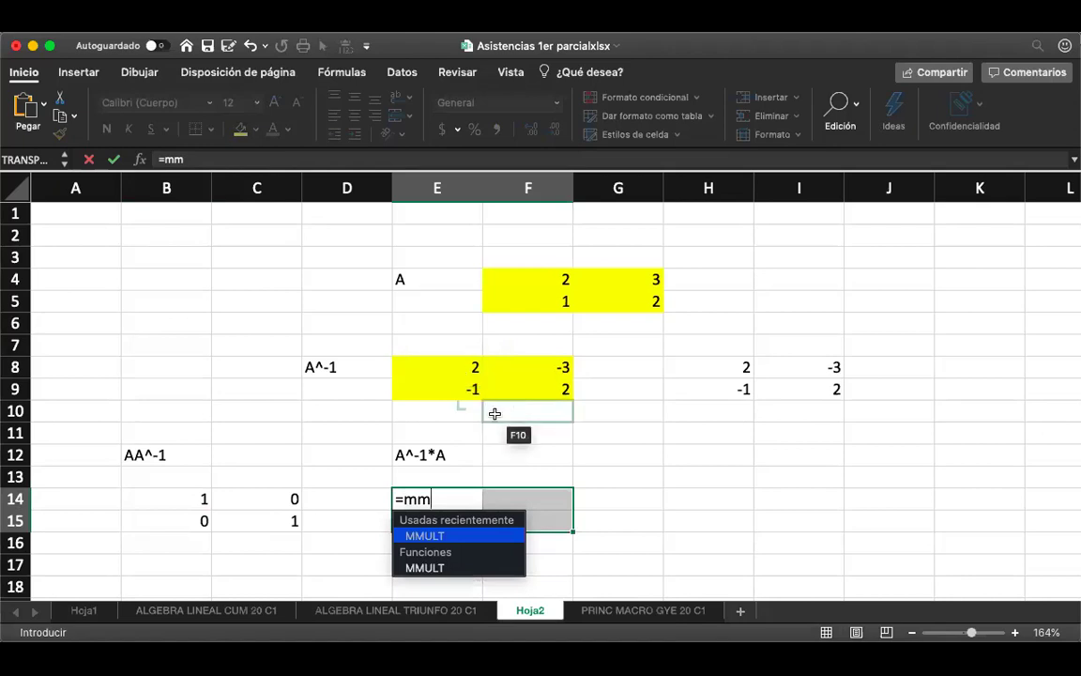
double_click(437, 569)
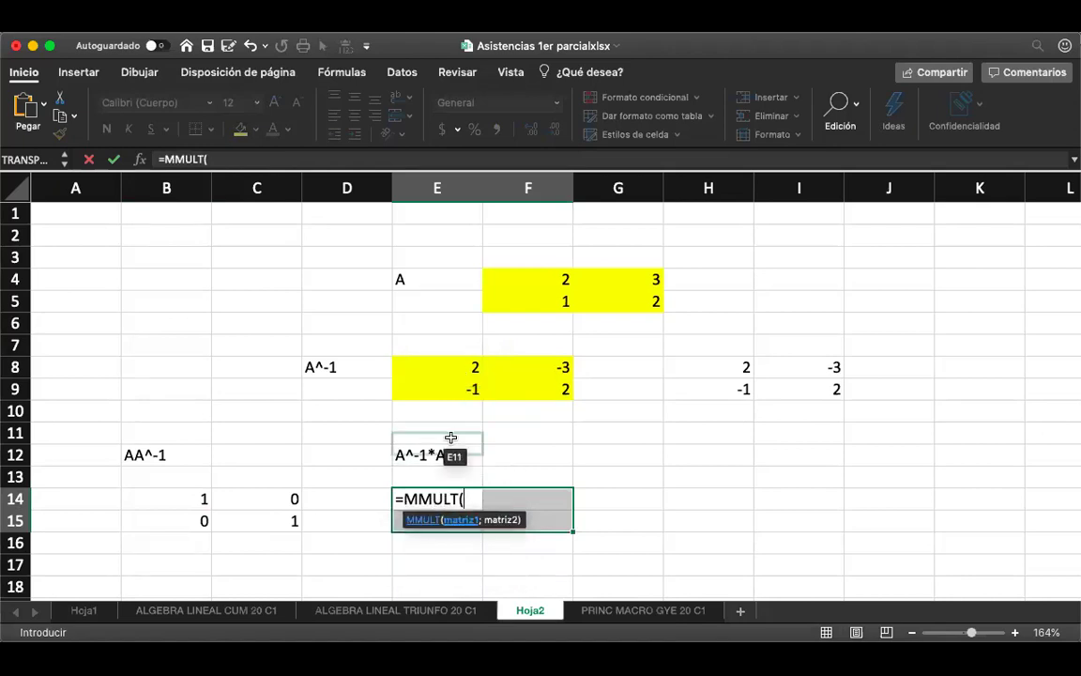
click(457, 369)
key(shift+Down)
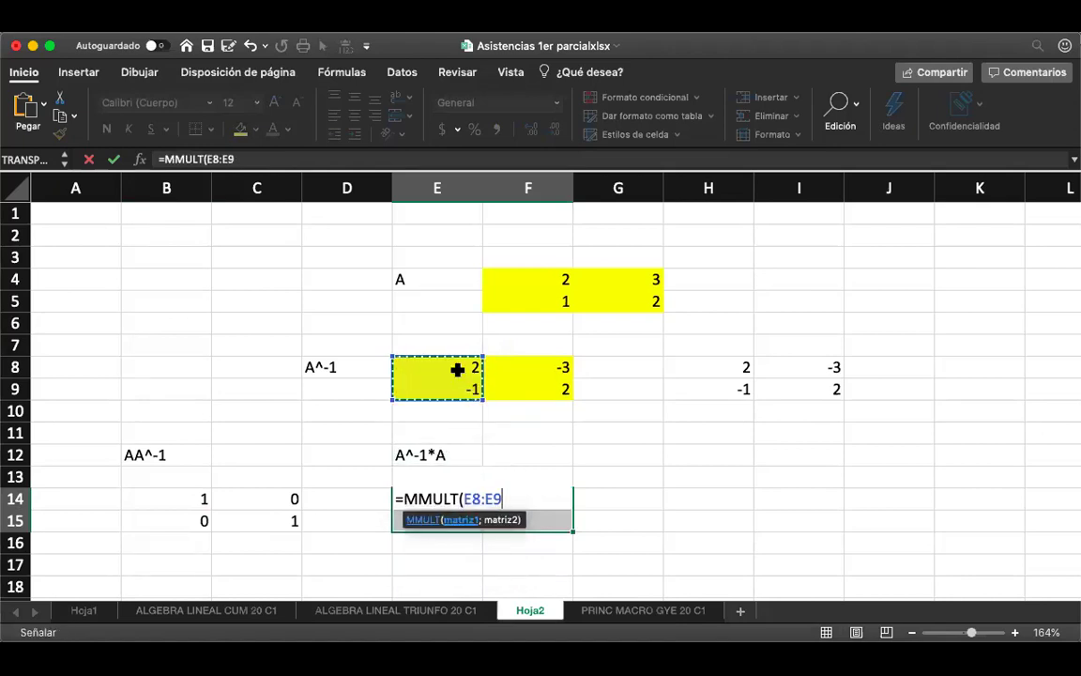
key(shift+Right)
text(;)
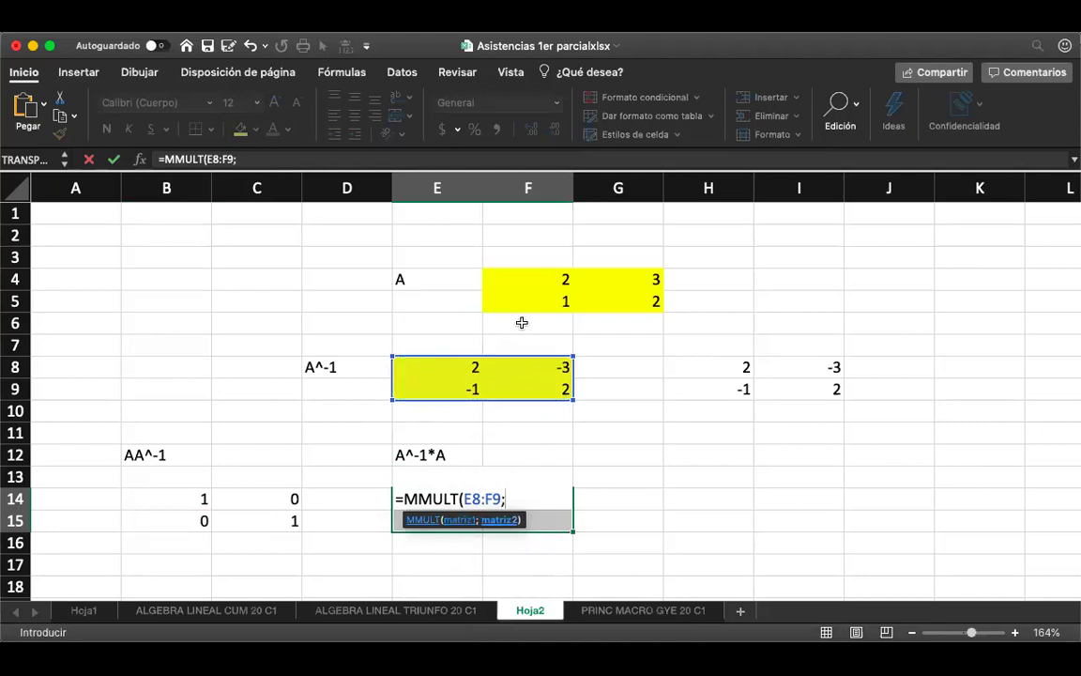
click(532, 274)
key(shift+Down)
key(shift+Right)
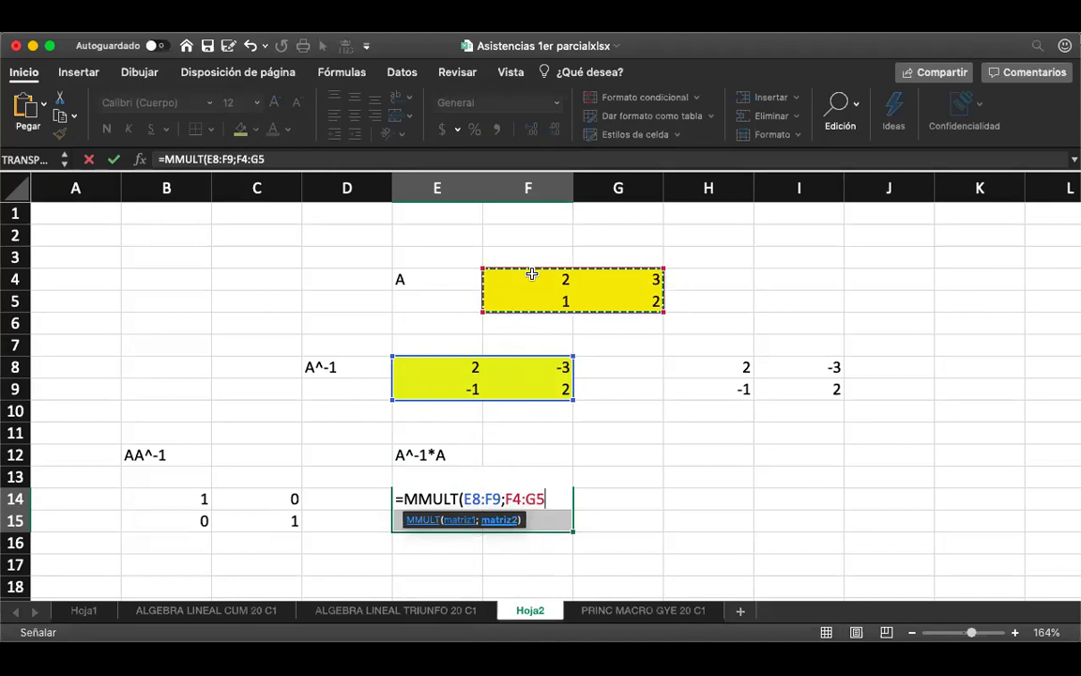
key(Return)
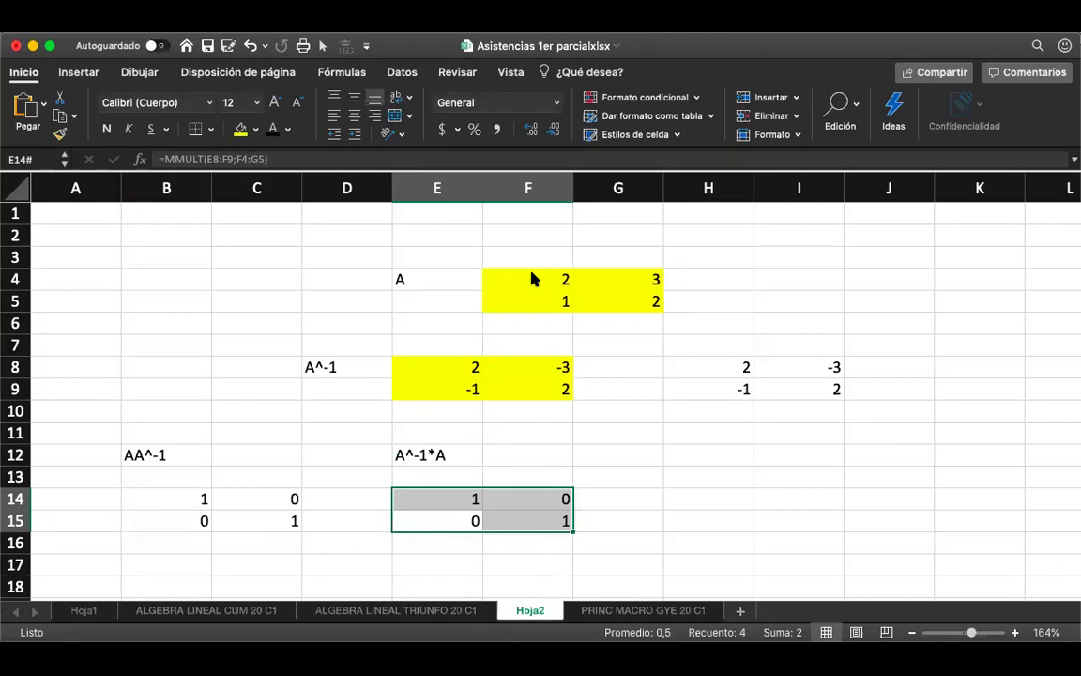
key(Down)
key(Left)
key(Right)
key(Right)
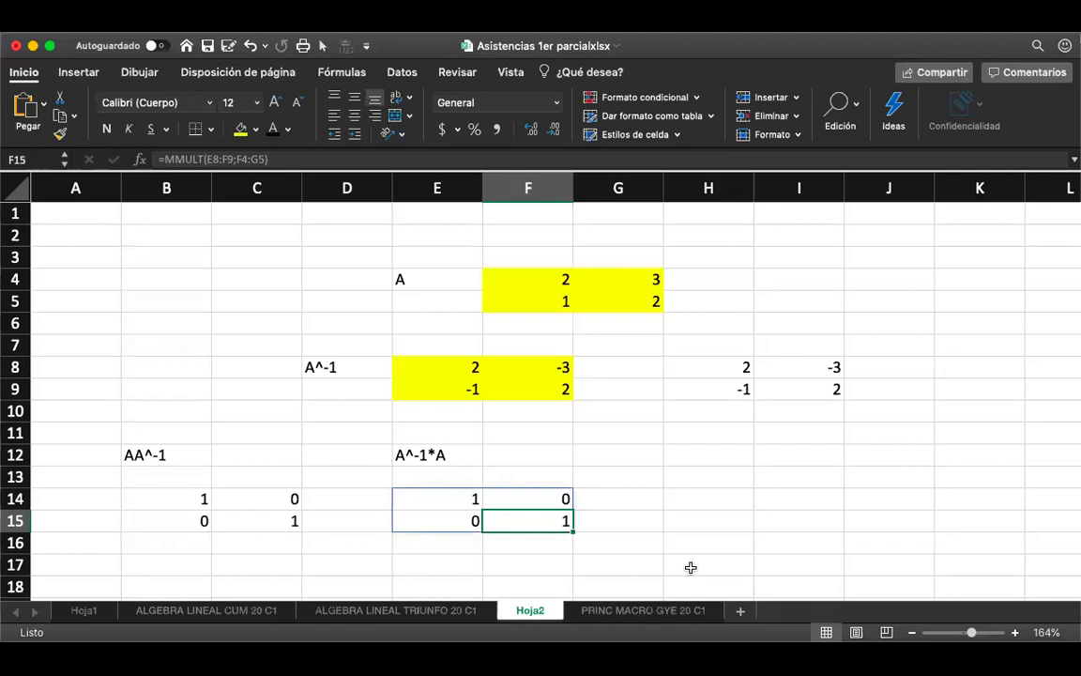
scroll(691, 567, down, 2)
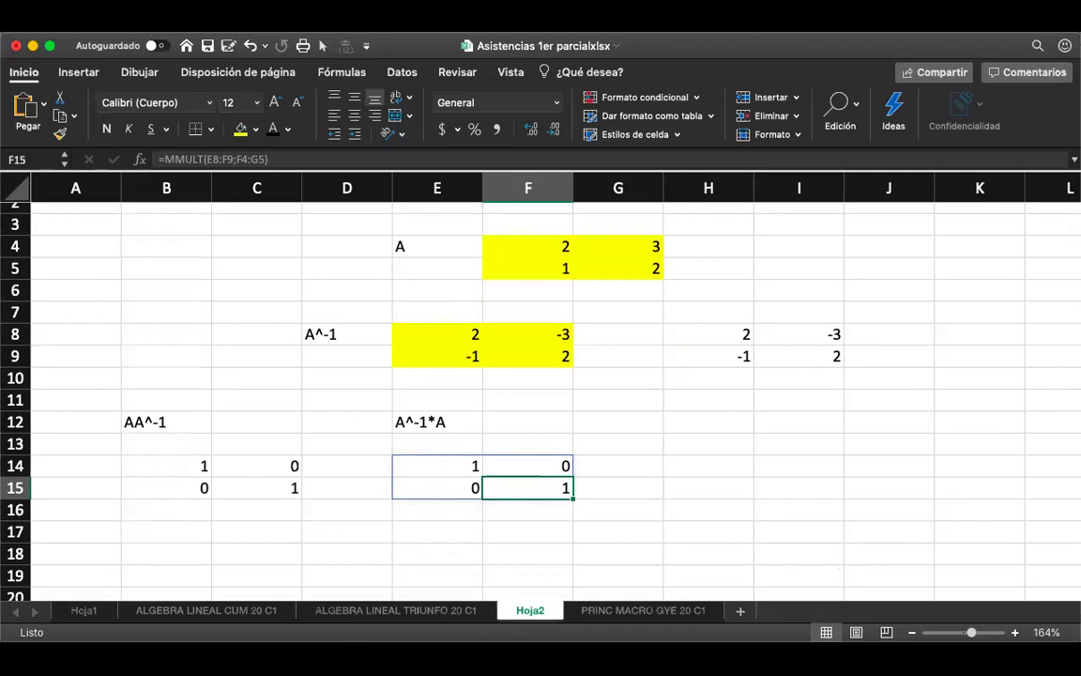
- Switch to the slideshow on inverse matrices and advance to the Ejemplo slide with the 2x2 matrix V
key(super+Tab)
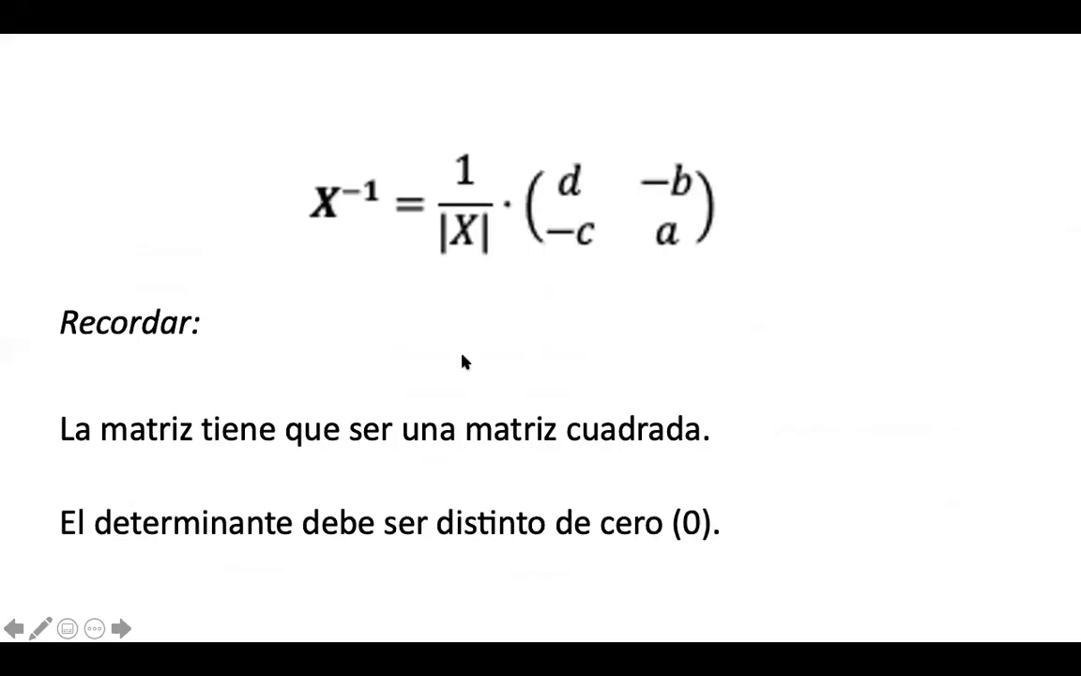
click(489, 505)
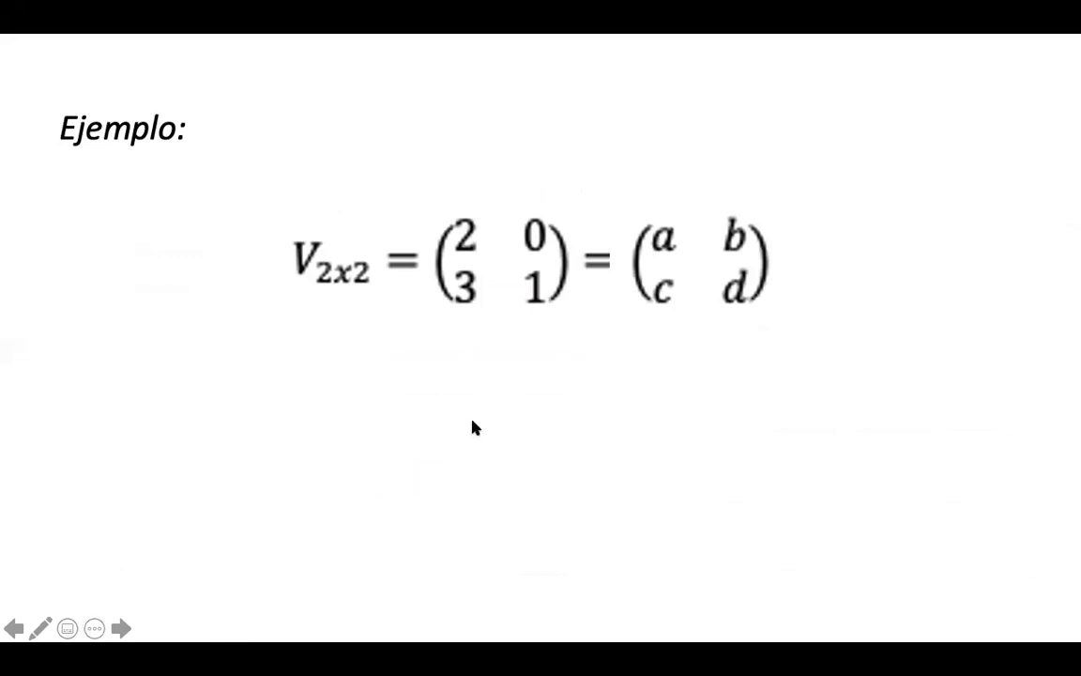
key(Left)
key(Right)
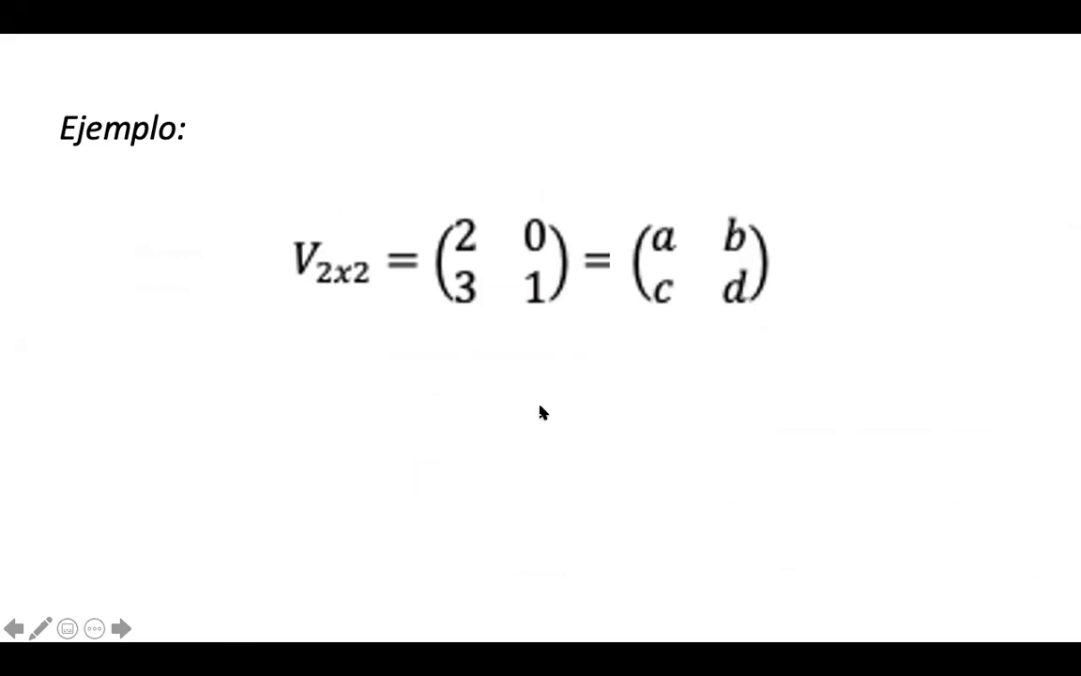